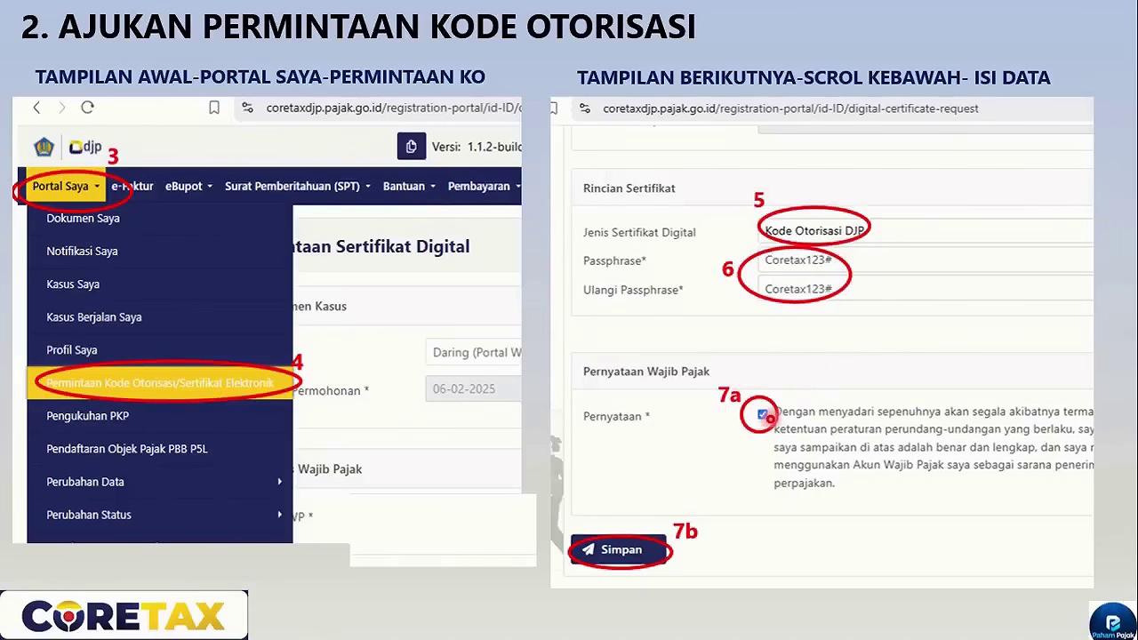
{"action": "key", "text": "Right"}
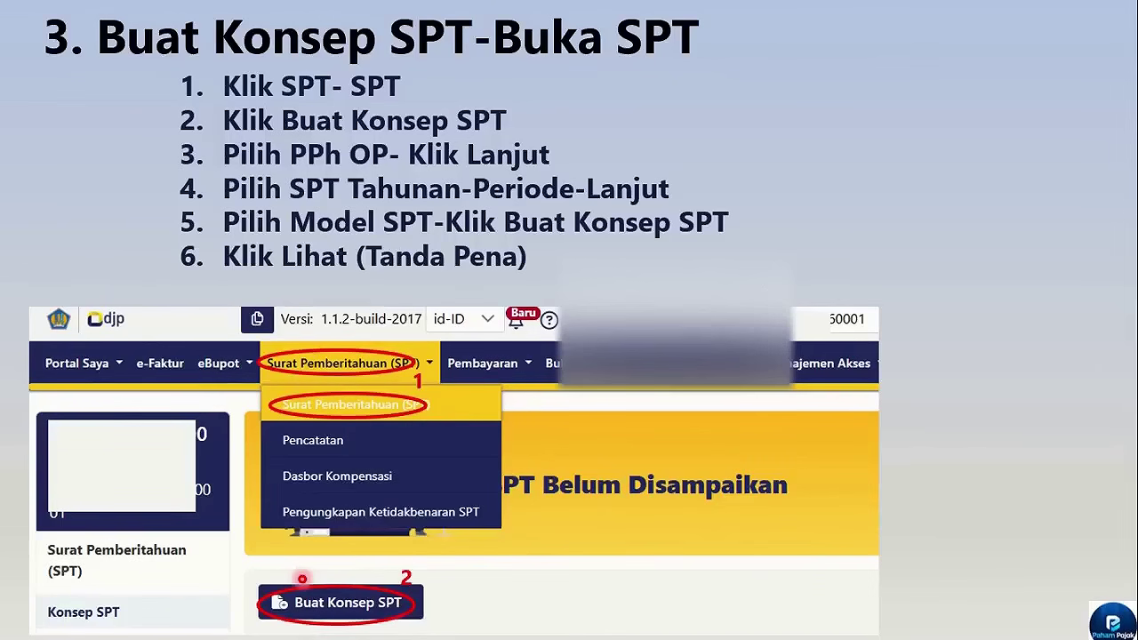
{"action": "key", "text": "Right"}
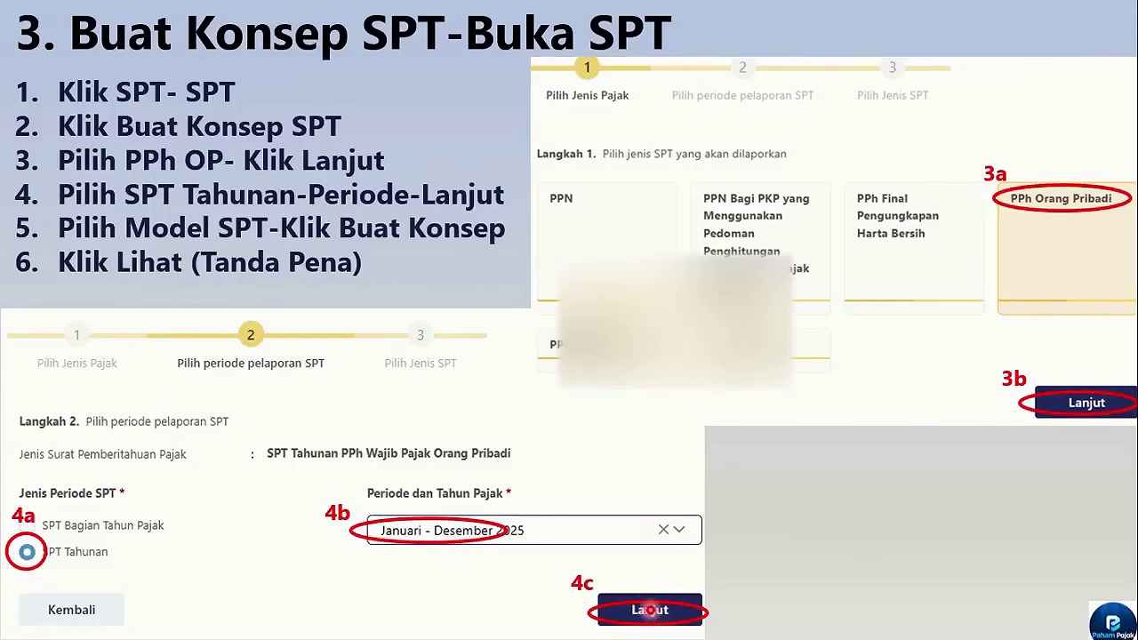
{"action": "key", "text": "Right"}
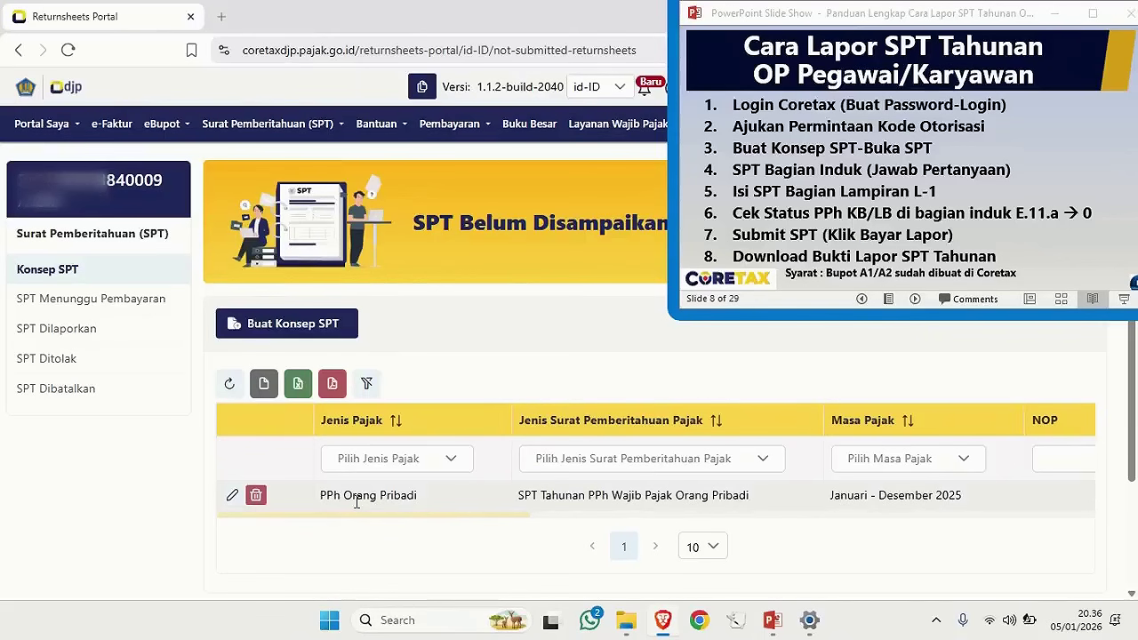
- Open the draft individual annual return for Januari - Desember 2025 and run Posting SPT to load its tax data
{"action": "left_click", "coordinate": [232, 495]}
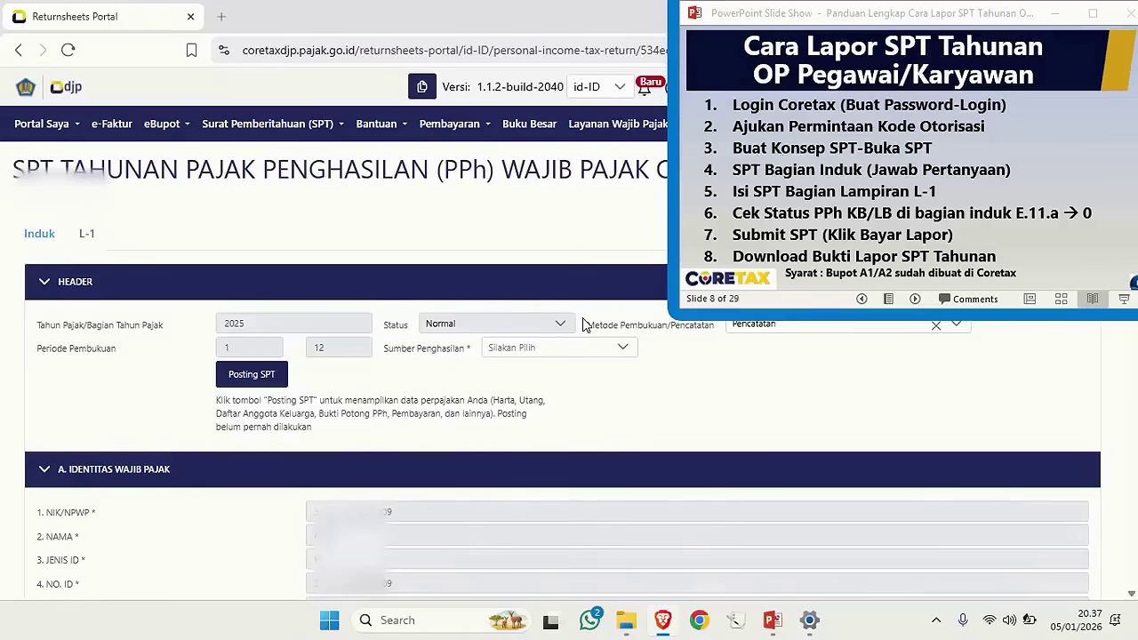
{"action": "left_click", "coordinate": [856, 195]}
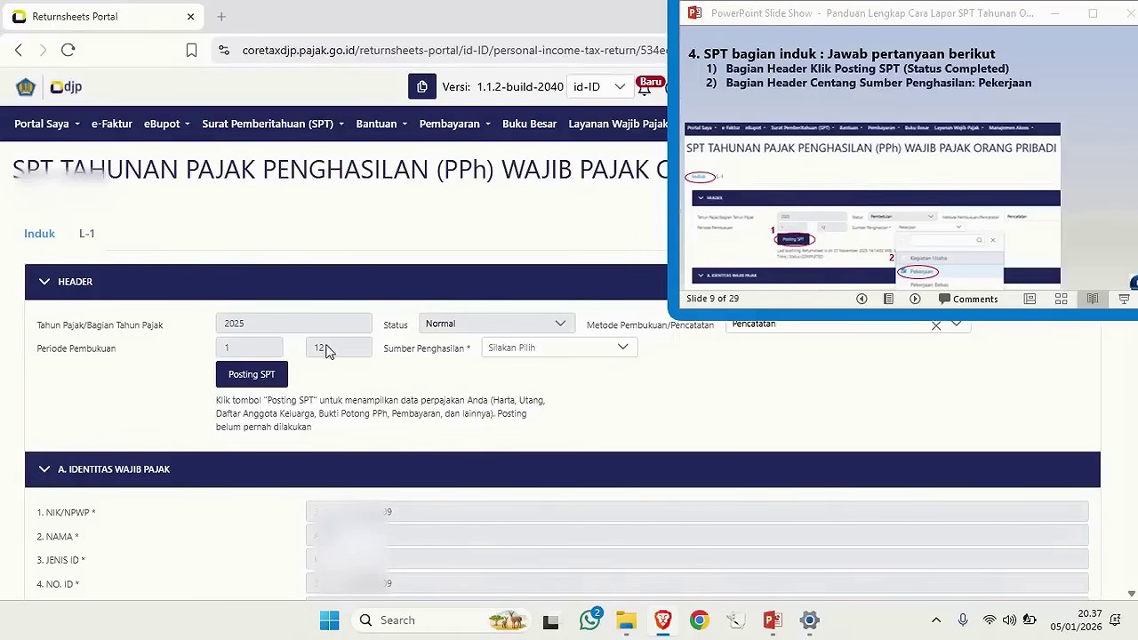
{"action": "left_click", "coordinate": [259, 373]}
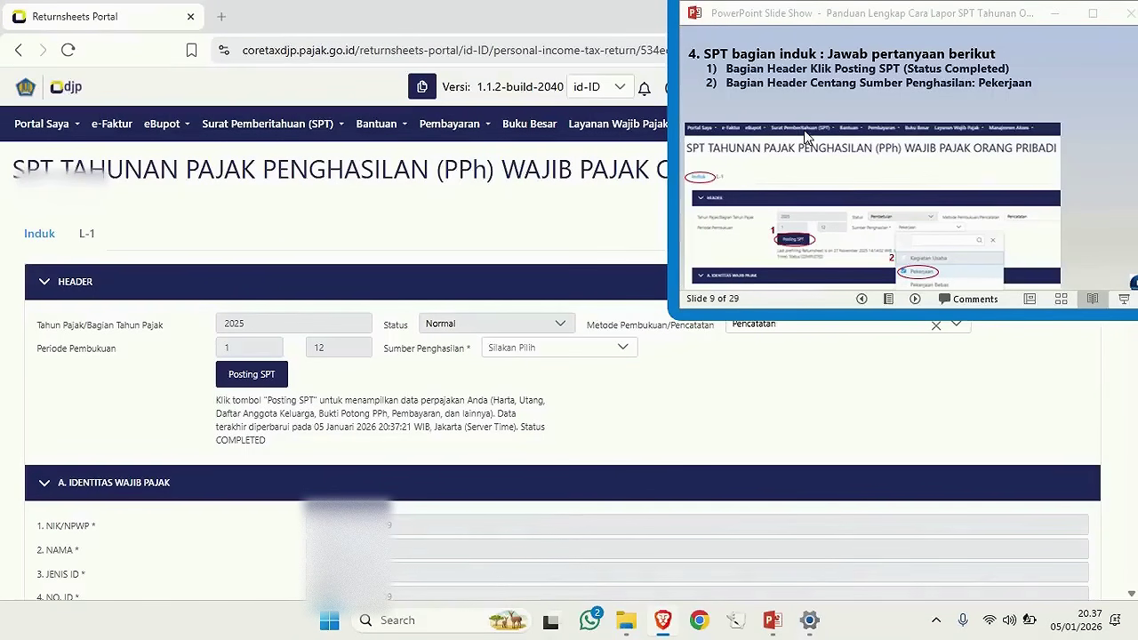
- Set Sumber Penghasilan in the return's header to Pekerjaan
{"action": "left_click", "coordinate": [556, 347]}
{"action": "left_click", "coordinate": [538, 447]}
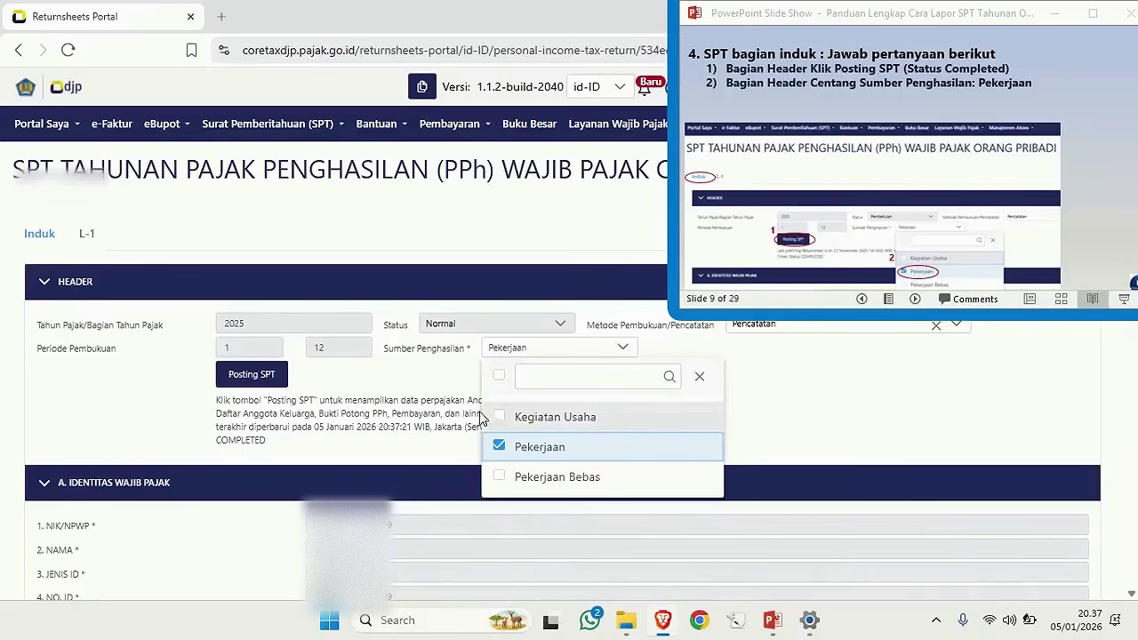
{"action": "left_click", "coordinate": [677, 361]}
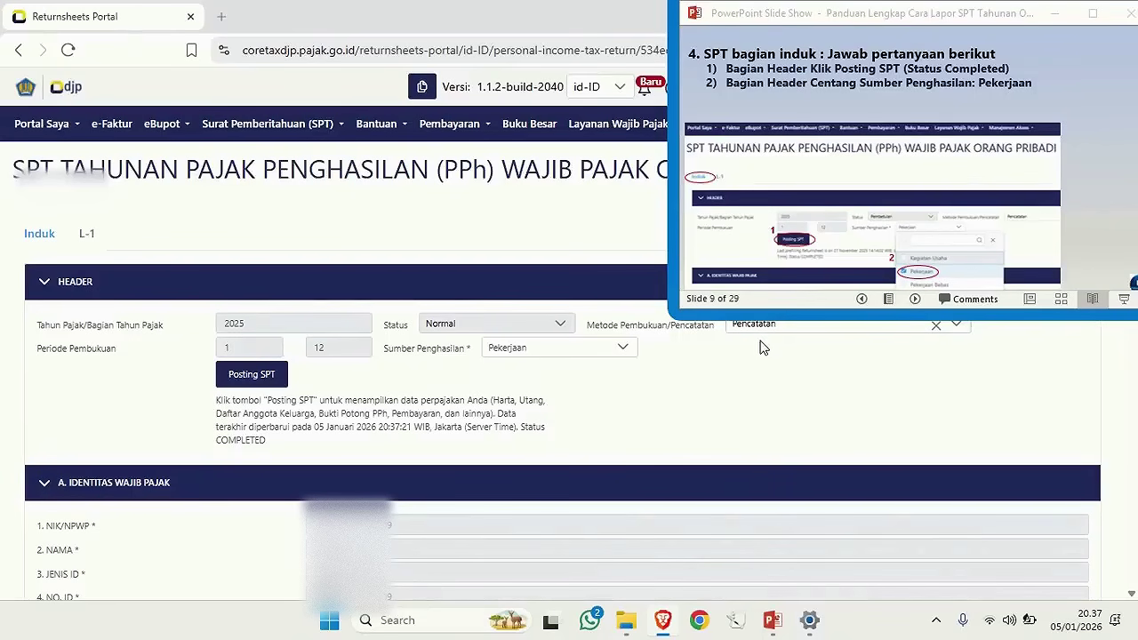
- Show the next guide slide and answer Ya to question 1.a about domestic employment income in section B
{"action": "left_click", "coordinate": [836, 199]}
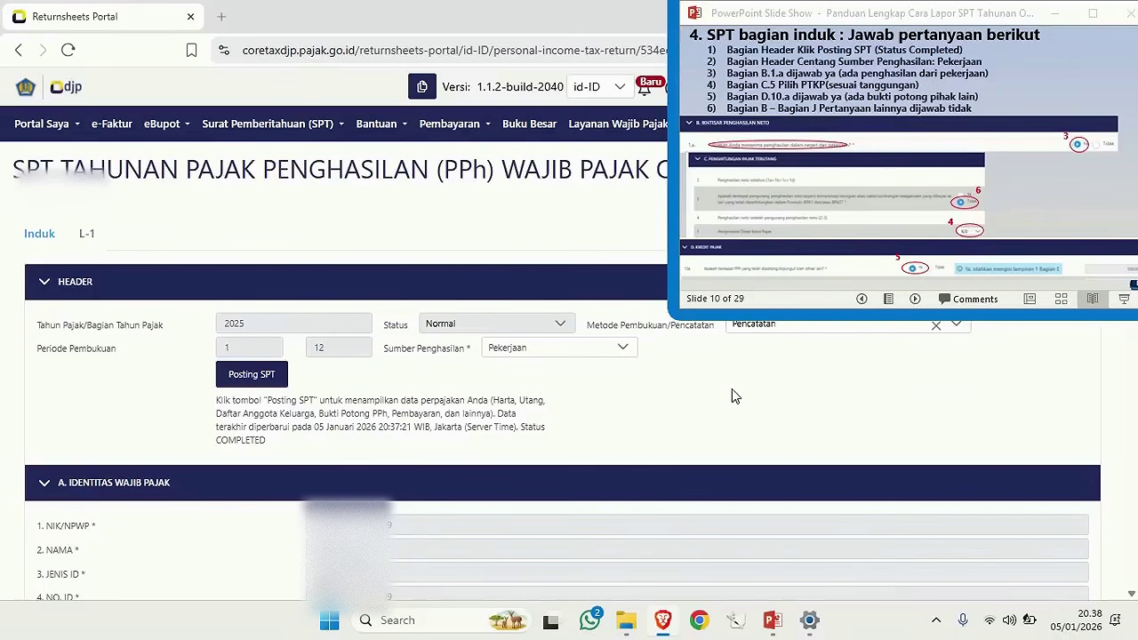
{"action": "scroll", "coordinate": [732, 387], "scroll_direction": "down", "scroll_amount": 5}
{"action": "left_click_drag", "start_coordinate": [87, 376], "coordinate": [362, 383]}
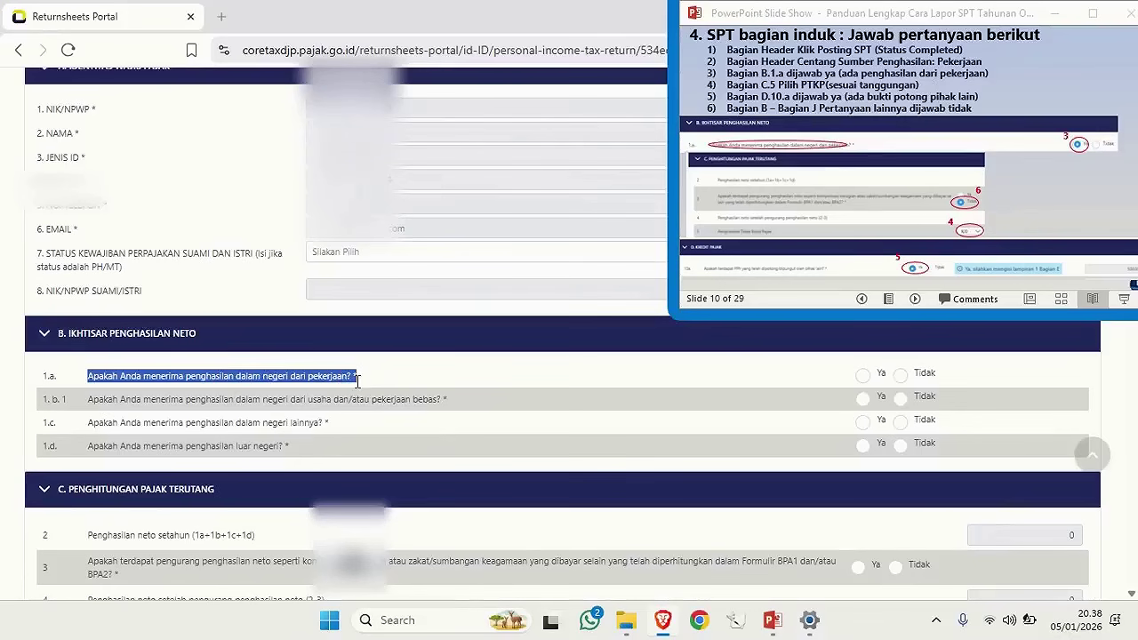
{"action": "left_click", "coordinate": [863, 376]}
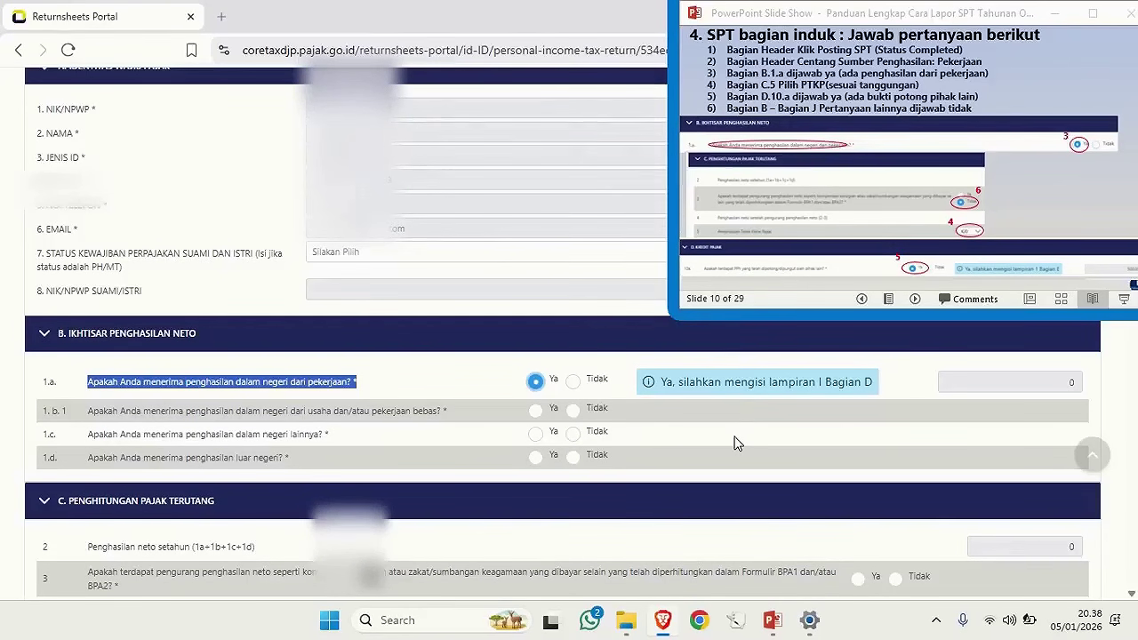
- Set Penghasilan Tidak Kena Pajak on line 5 of section C to TK/0
{"action": "scroll", "coordinate": [735, 443], "scroll_direction": "down", "scroll_amount": 2}
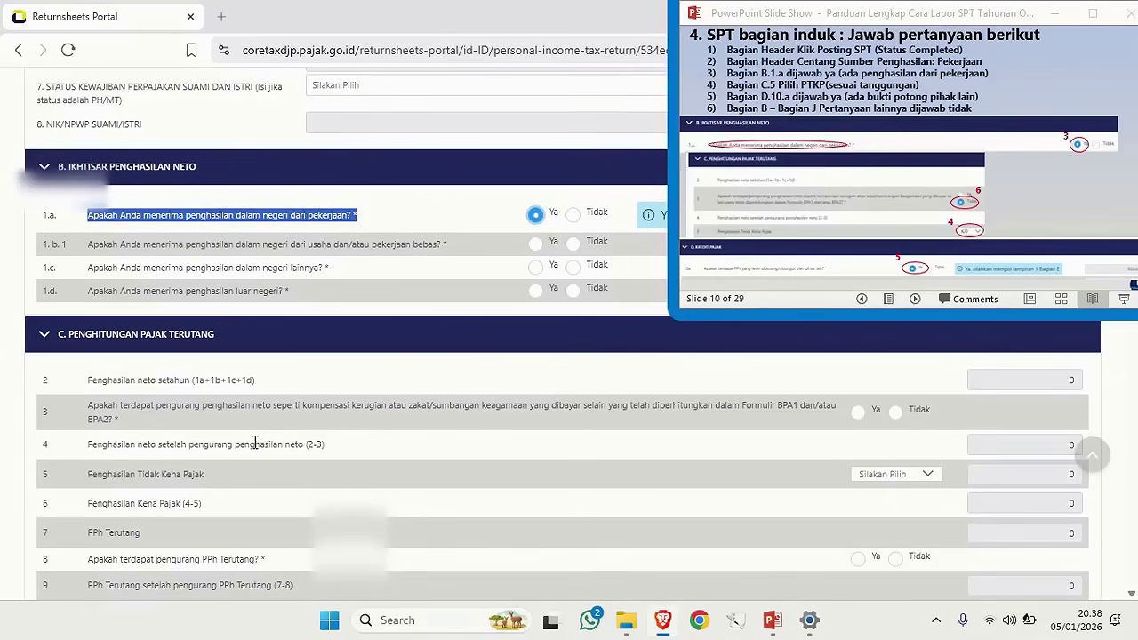
{"action": "left_click_drag", "start_coordinate": [89, 477], "coordinate": [222, 482]}
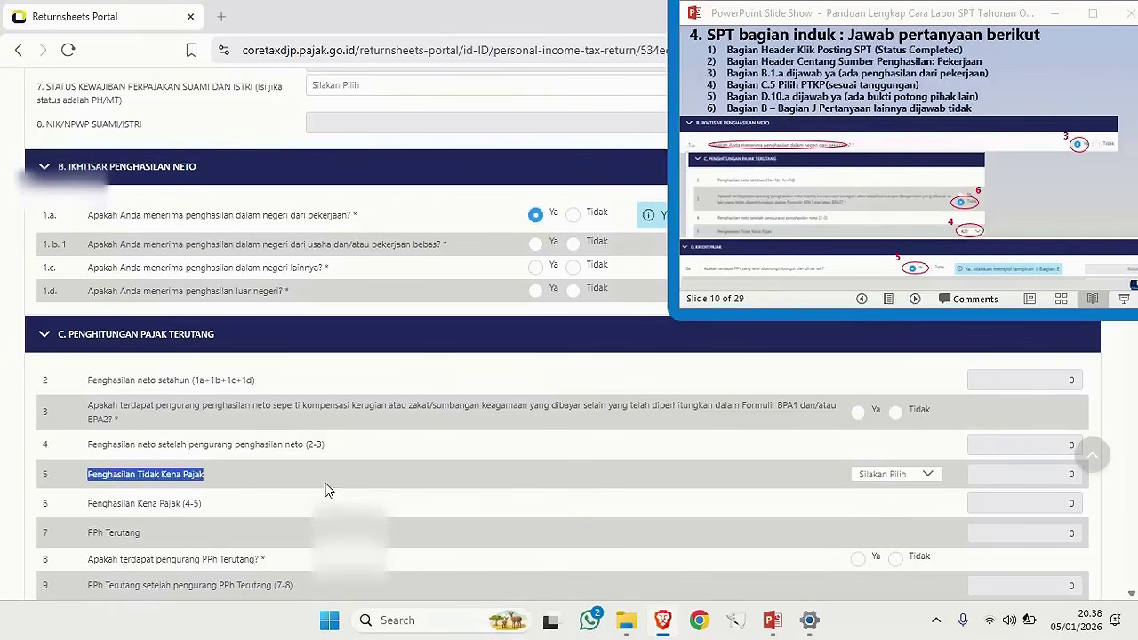
{"action": "left_click", "coordinate": [894, 477]}
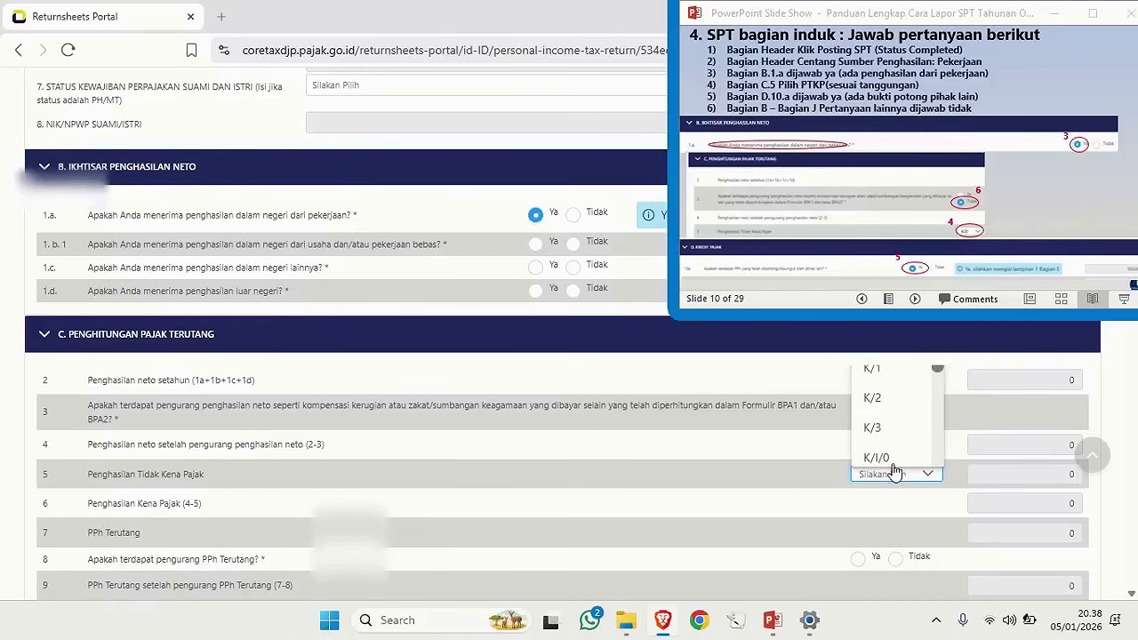
{"action": "scroll", "coordinate": [895, 424], "scroll_direction": "up", "scroll_amount": 2}
{"action": "scroll", "coordinate": [902, 421], "scroll_direction": "down", "scroll_amount": 1}
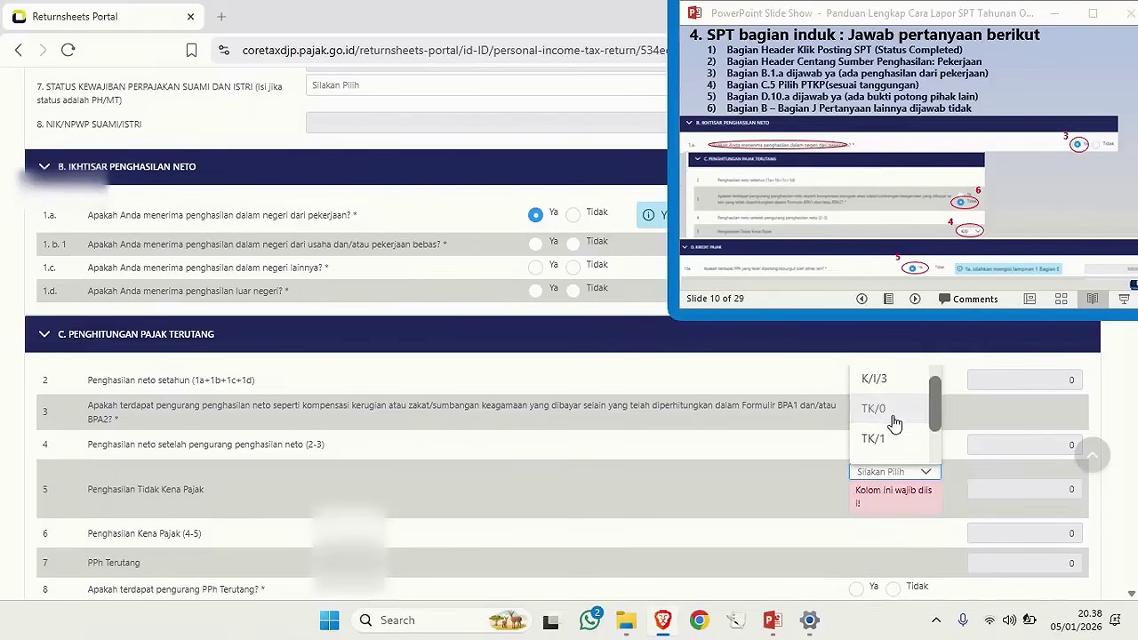
{"action": "left_click", "coordinate": [895, 420]}
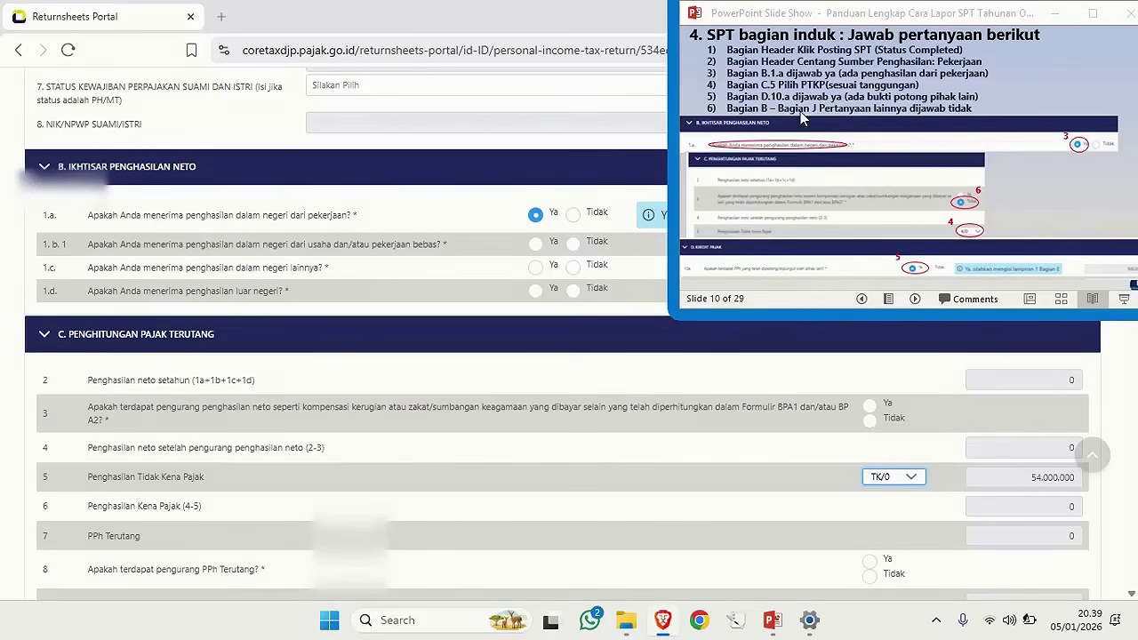
- Answer Ya to question 10a in section D about PPh withheld or collected by other parties
{"action": "scroll", "coordinate": [702, 471], "scroll_direction": "down", "scroll_amount": 1}
{"action": "scroll", "coordinate": [702, 471], "scroll_direction": "down", "scroll_amount": 4}
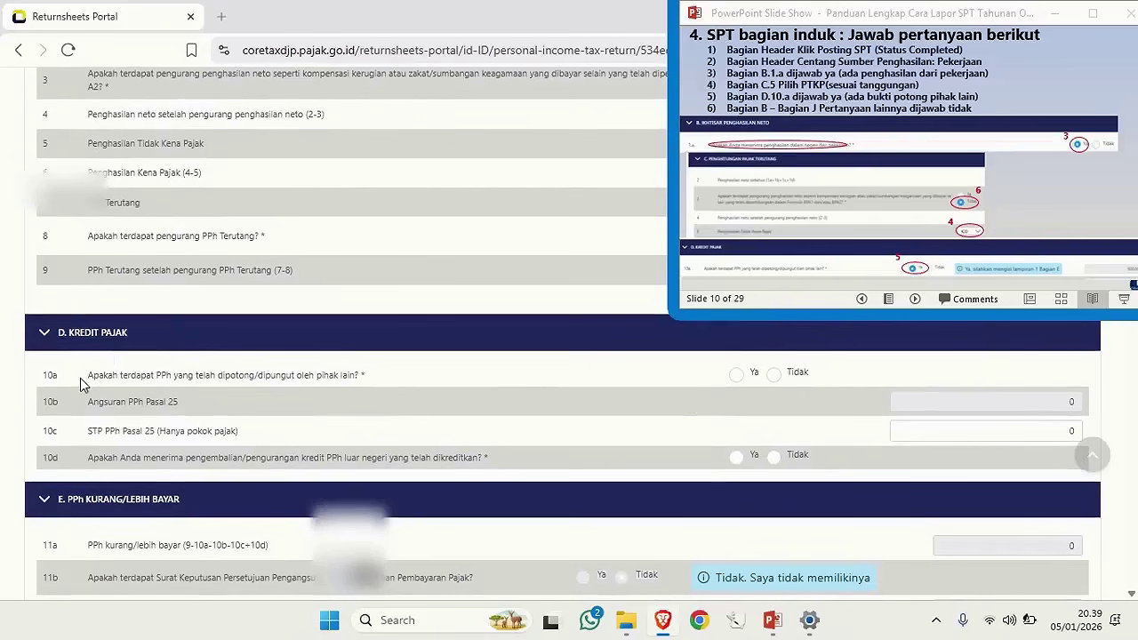
{"action": "left_click_drag", "start_coordinate": [86, 379], "coordinate": [413, 389]}
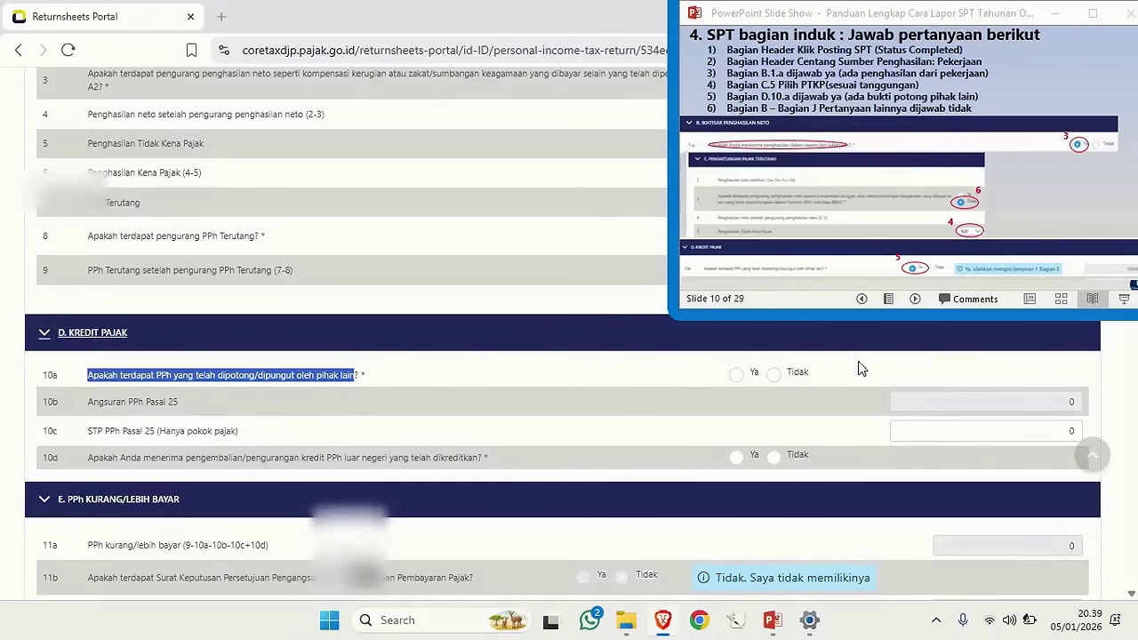
{"action": "left_click", "coordinate": [737, 375]}
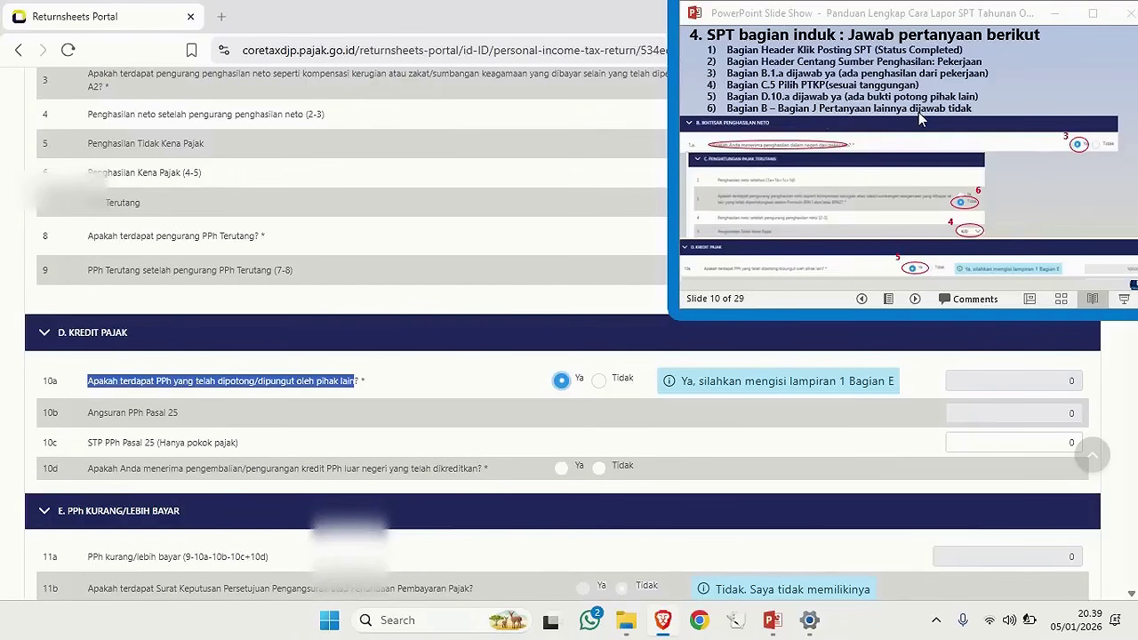
- Answer Tidak to income questions 1.b.1, 1.c and 1.d in section B
{"action": "scroll", "coordinate": [574, 305], "scroll_direction": "up", "scroll_amount": 10}
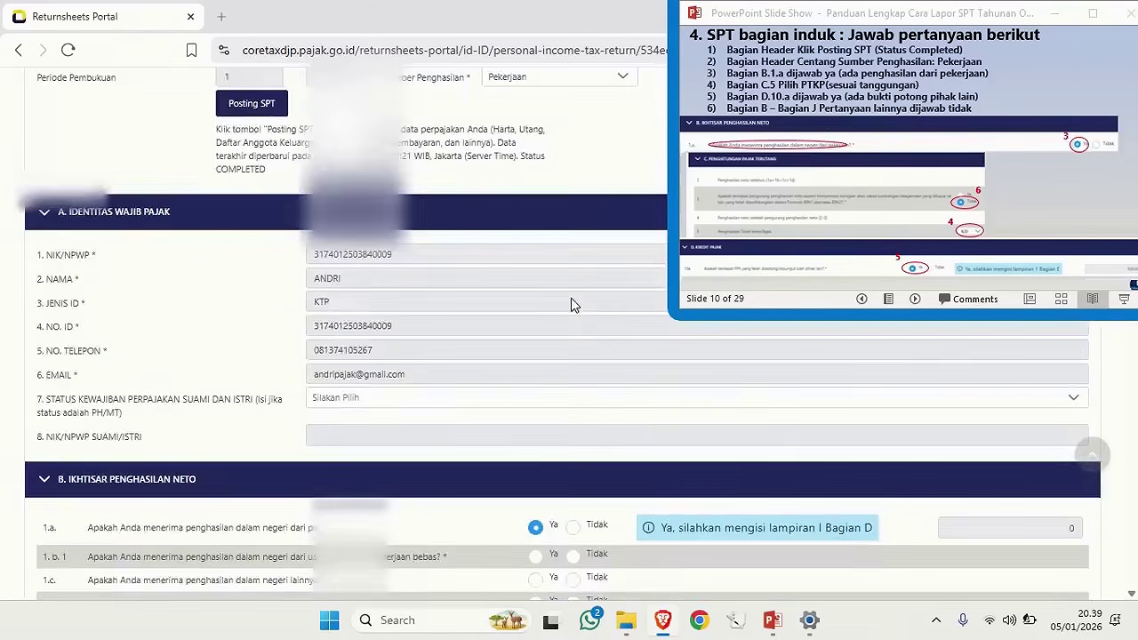
{"action": "scroll", "coordinate": [543, 332], "scroll_direction": "down", "scroll_amount": 3}
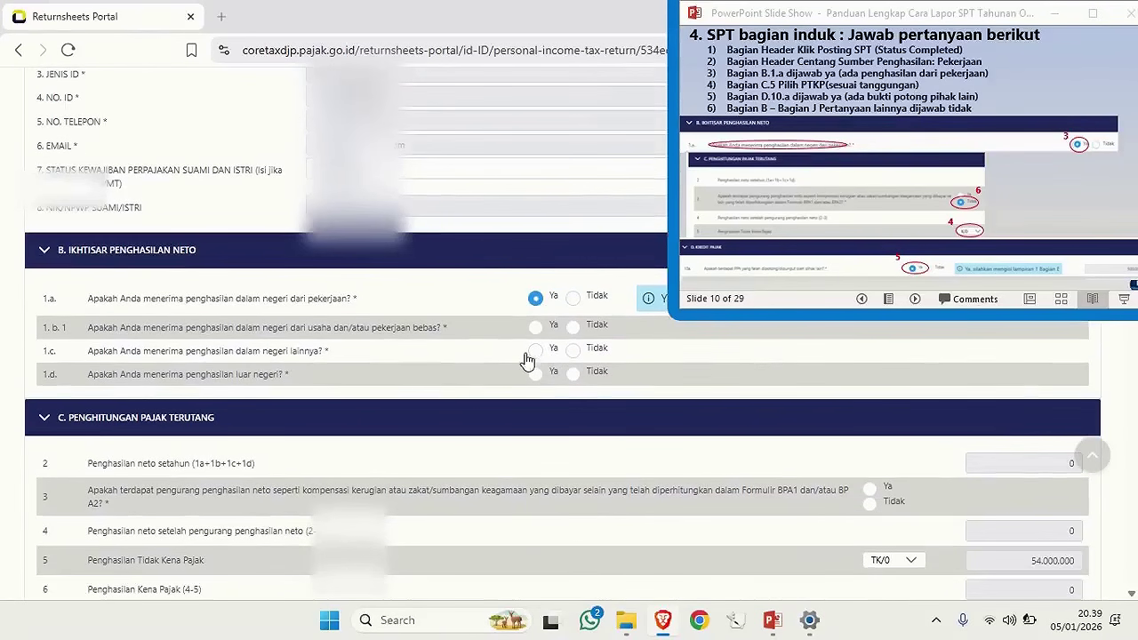
{"action": "left_click", "coordinate": [573, 329]}
{"action": "left_click", "coordinate": [572, 363]}
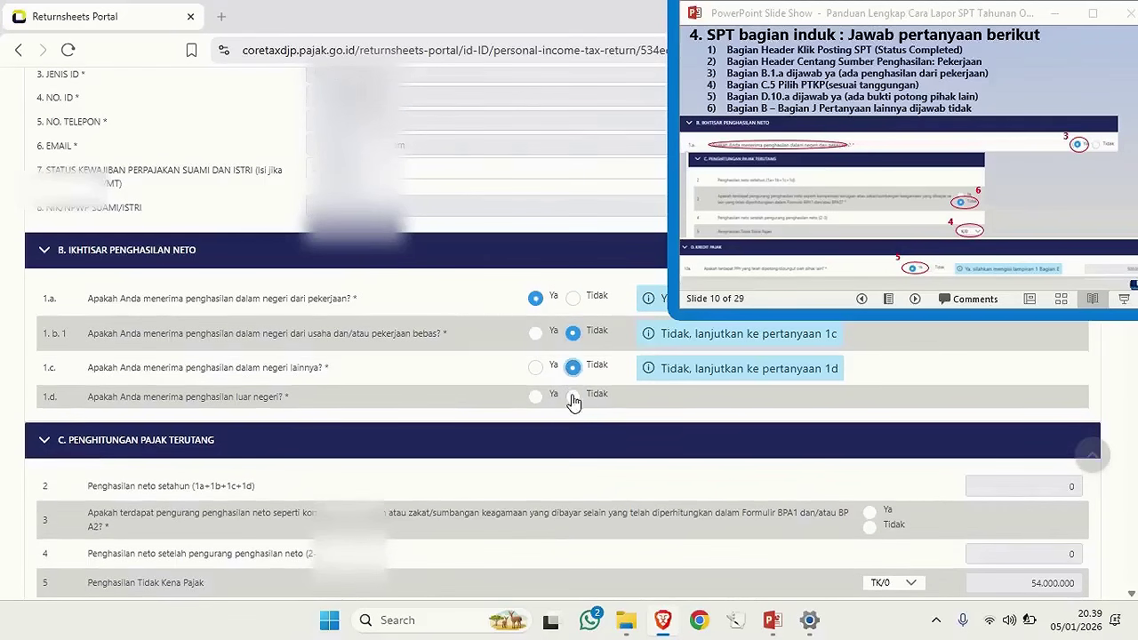
{"action": "left_click", "coordinate": [569, 402]}
- Answer Tidak to question 3 on net income deductions and question 8 on PPh Terutang reductions in section C
{"action": "scroll", "coordinate": [623, 400], "scroll_direction": "down", "scroll_amount": 1}
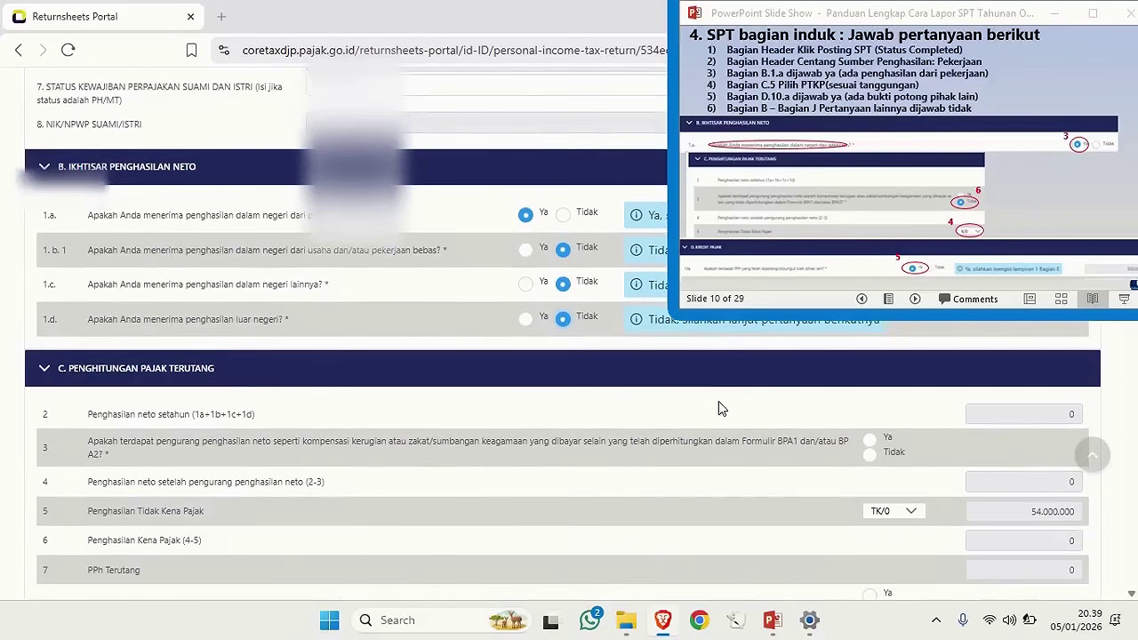
{"action": "left_click", "coordinate": [871, 453]}
{"action": "scroll", "coordinate": [832, 471], "scroll_direction": "down", "scroll_amount": 2}
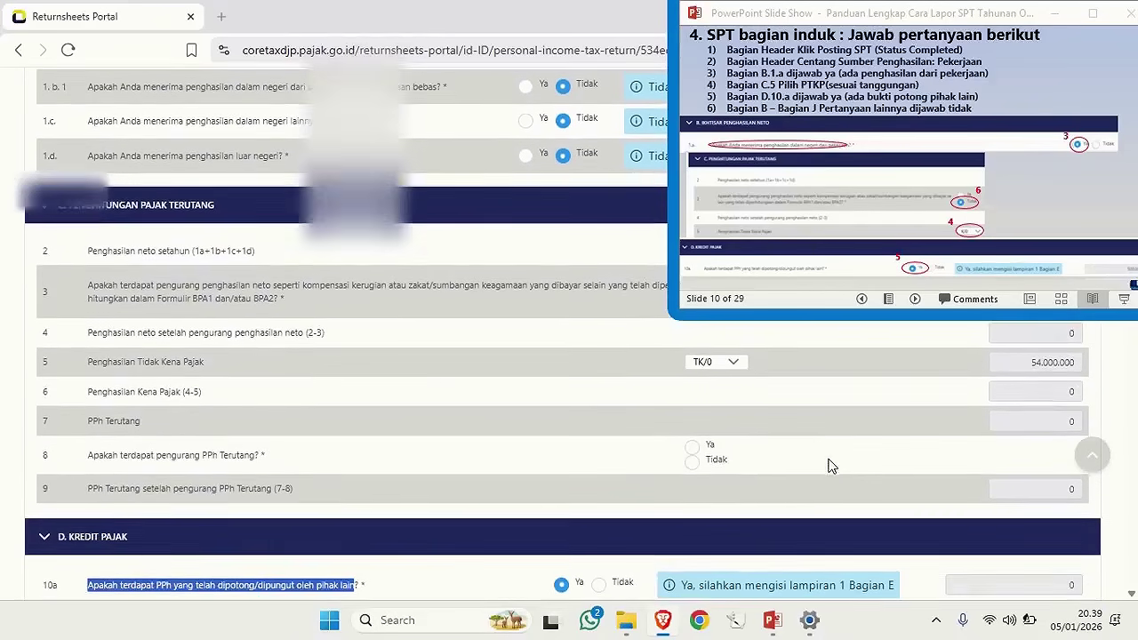
{"action": "left_click", "coordinate": [695, 460]}
- Answer Tidak to question 10d in section D about refund or reduction of credited foreign PPh
{"action": "scroll", "coordinate": [711, 445], "scroll_direction": "down", "scroll_amount": 2}
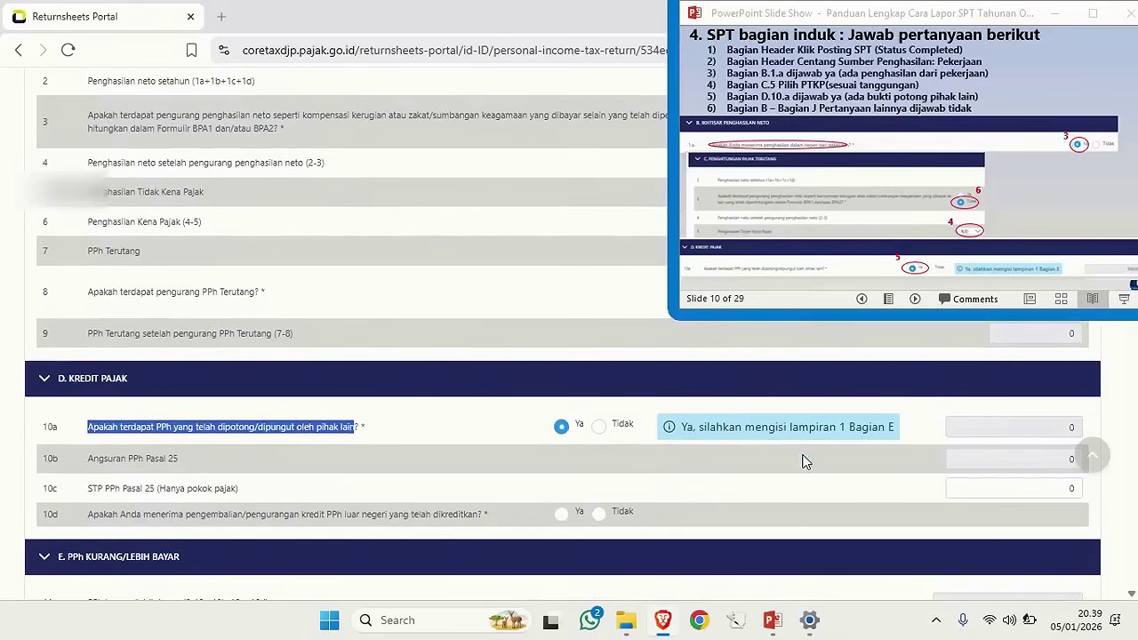
{"action": "scroll", "coordinate": [807, 455], "scroll_direction": "down", "scroll_amount": 1}
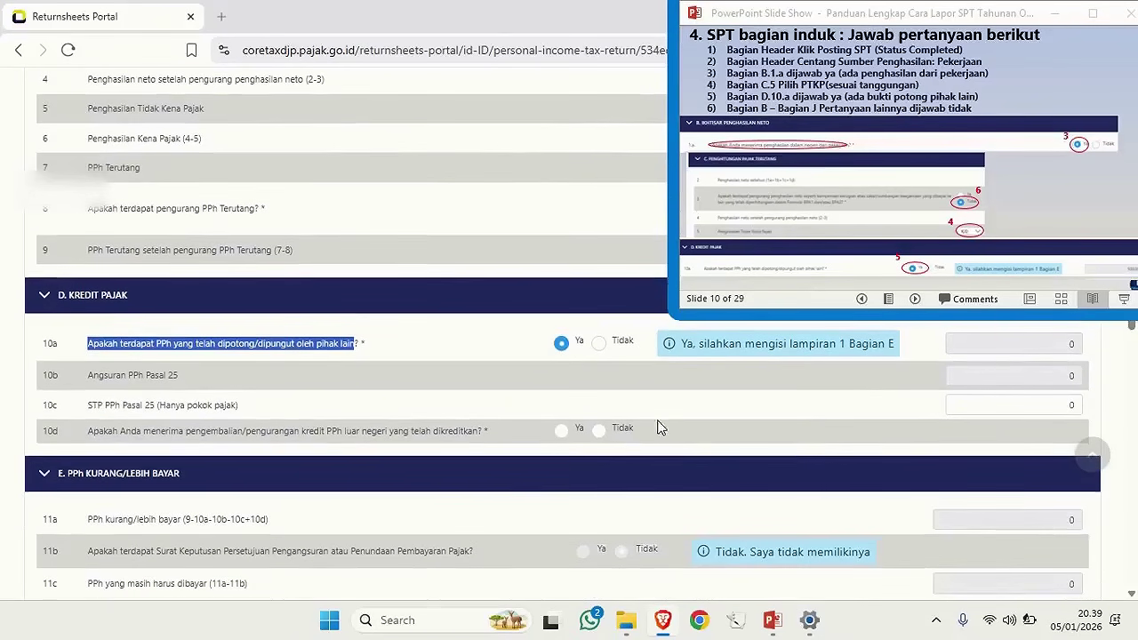
{"action": "left_click", "coordinate": [601, 433]}
{"action": "scroll", "coordinate": [676, 431], "scroll_direction": "down", "scroll_amount": 1}
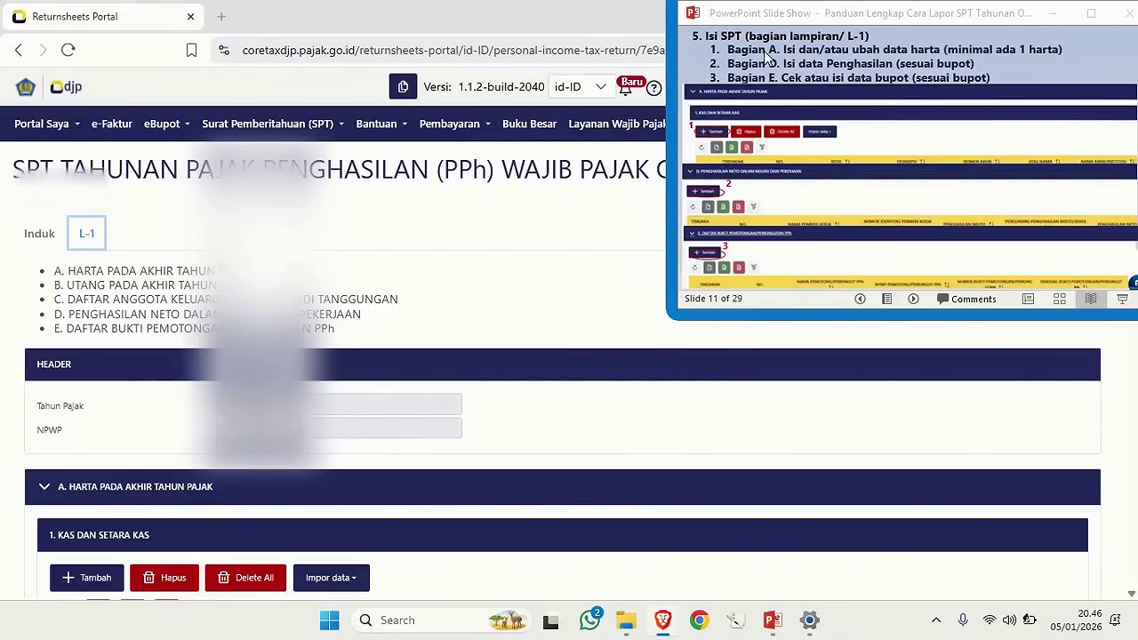
- Add a KAS DAN SETARA KAS entry in section A of L-1 with Deskripsi set to Tabungan (Bank/Lembaga Keuangan)
{"action": "scroll", "coordinate": [498, 274], "scroll_direction": "down", "scroll_amount": 2}
{"action": "scroll", "coordinate": [498, 274], "scroll_direction": "down", "scroll_amount": 1}
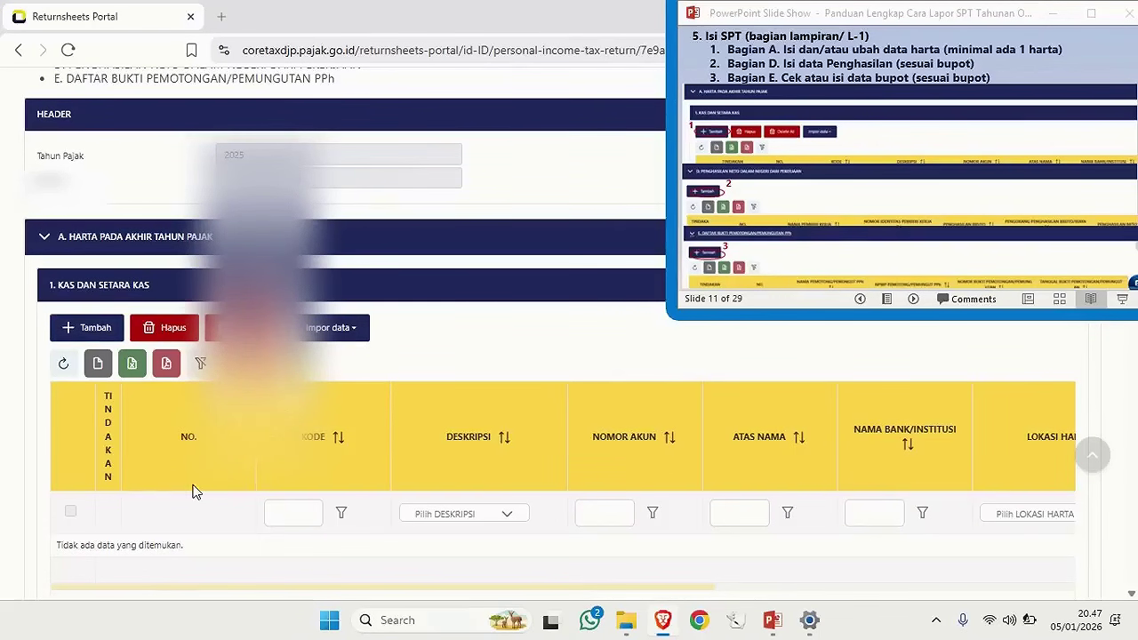
{"action": "left_click", "coordinate": [91, 328]}
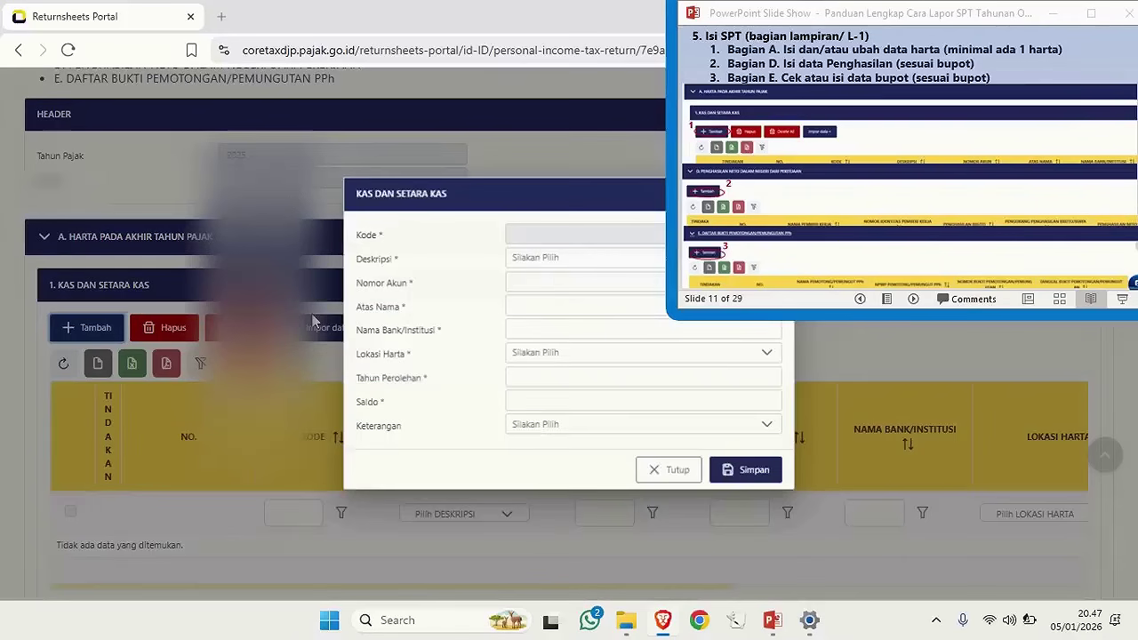
{"action": "left_click", "coordinate": [518, 258]}
{"action": "left_click", "coordinate": [552, 357]}
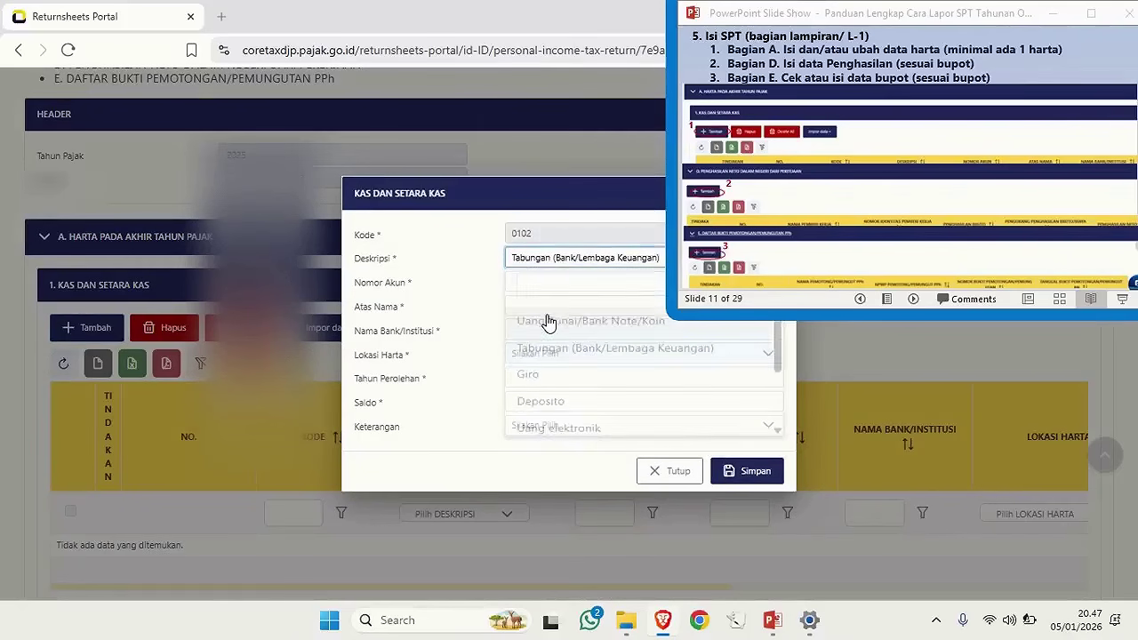
- Fill in Nomor Akun as "-", Atas Nama as Sendiri, Nama Bank/Institusi as BSI and Lokasi Harta as Indonesia
{"action": "left_click", "coordinate": [544, 283]}
{"action": "type", "text": "-"}
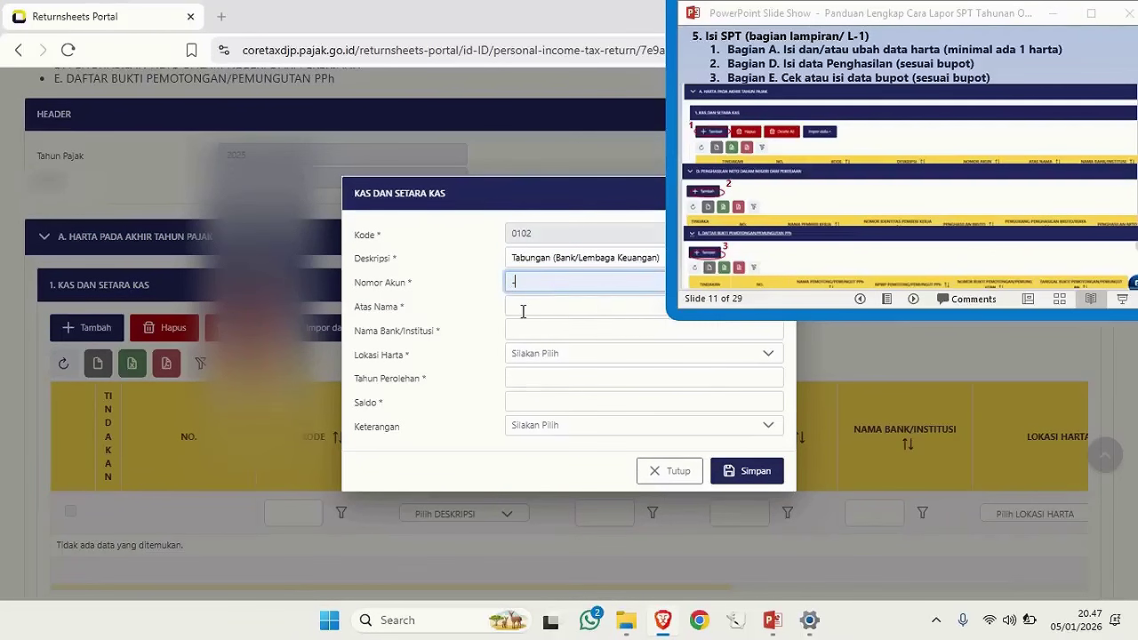
{"action": "left_click", "coordinate": [522, 308]}
{"action": "type", "text": "Sendiri"}
{"action": "left_click", "coordinate": [541, 331]}
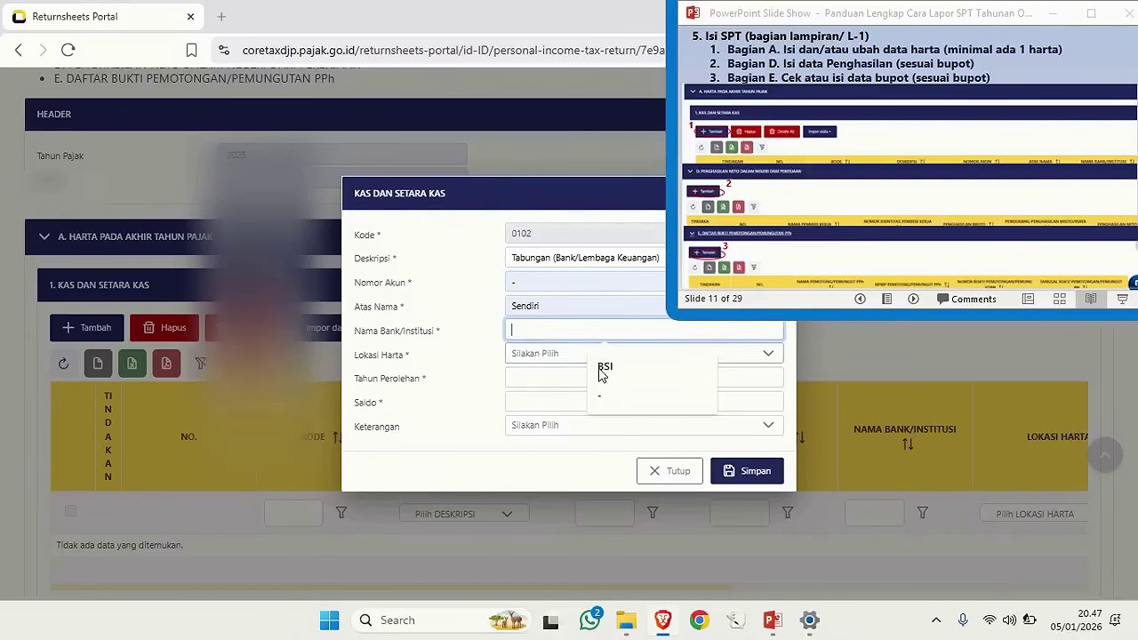
{"action": "left_click", "coordinate": [601, 372]}
- Set the savings entry's Tahun Perolehan to 2025 and its Saldo to 500.000
{"action": "left_click", "coordinate": [562, 378]}
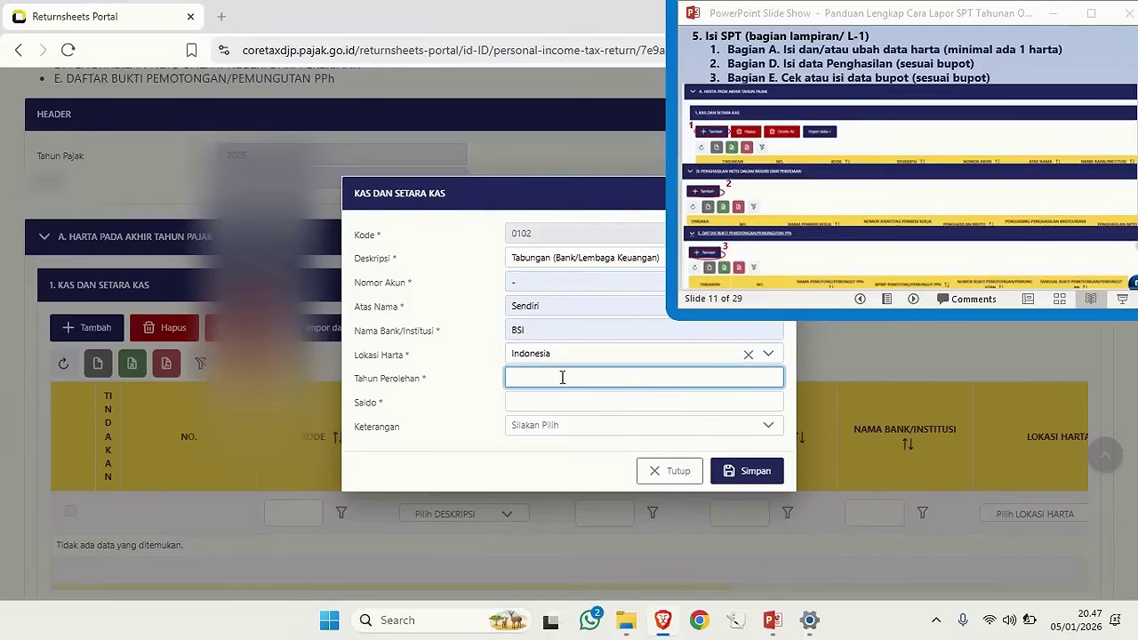
{"action": "type", "text": "2025"}
{"action": "key", "text": "Tab"}
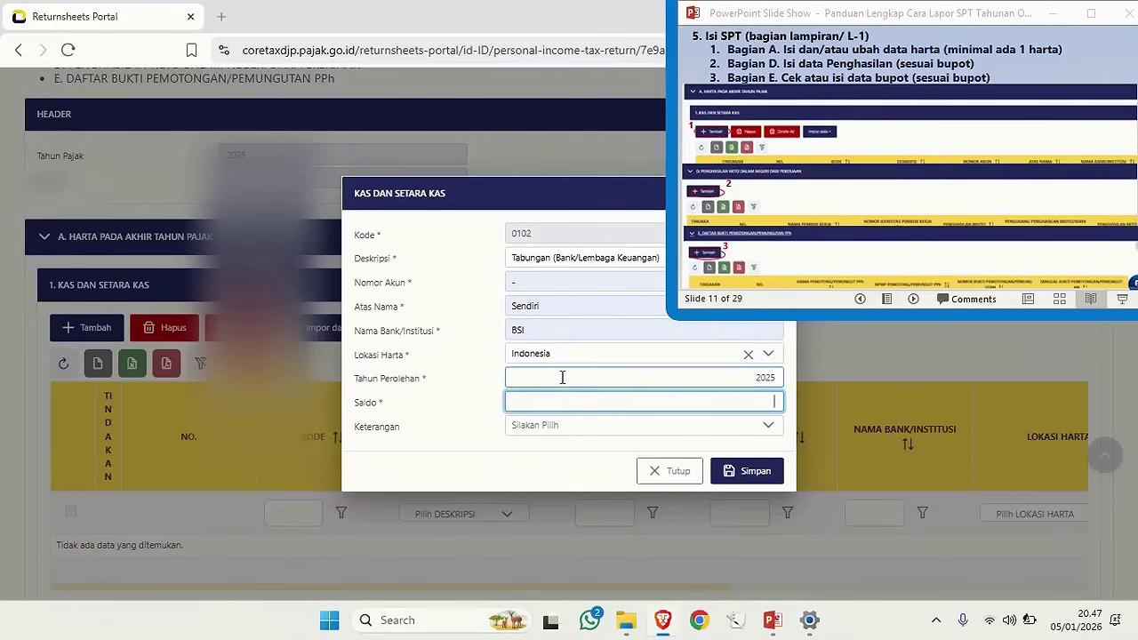
{"action": "type", "text": "500.000"}
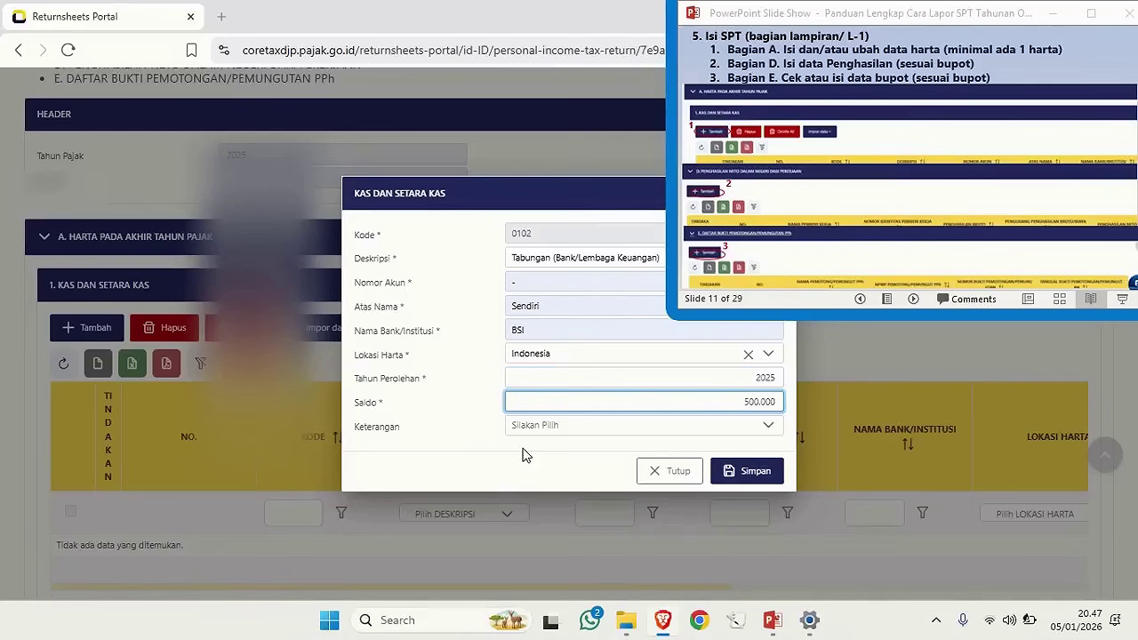
- Save the savings entry in the KAS DAN SETARA KAS table
{"action": "left_click", "coordinate": [754, 471]}
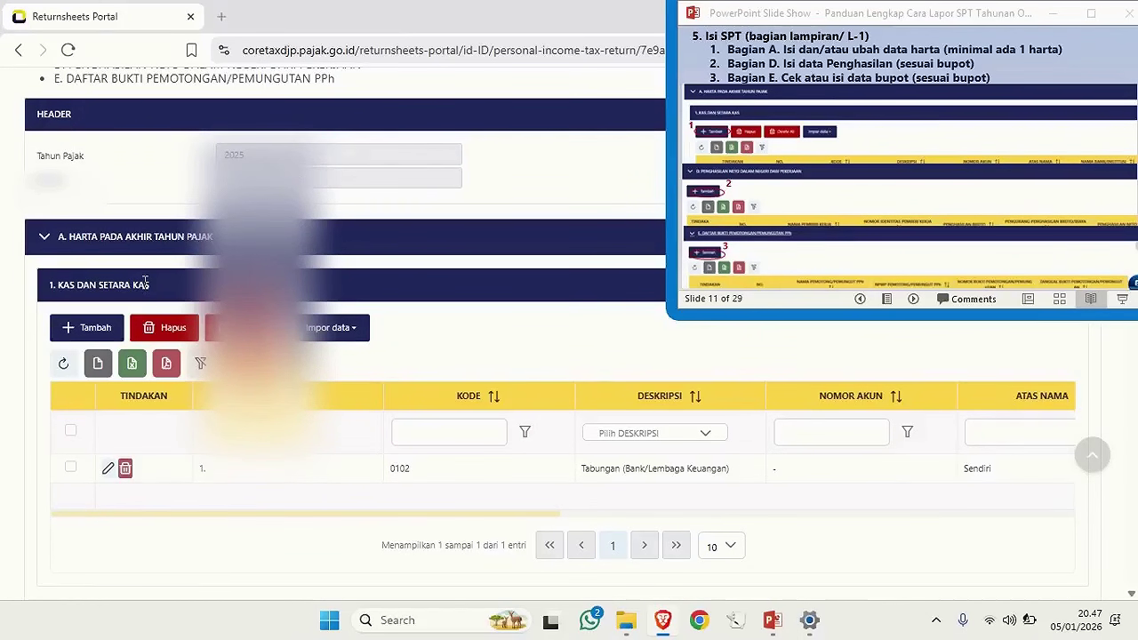
- Review the remaining asset tables in section A of L-1, including HARTA BERGERAK and HARTA LAINNYA, plus sections D and E
{"action": "scroll", "coordinate": [239, 458], "scroll_direction": "down", "scroll_amount": 2}
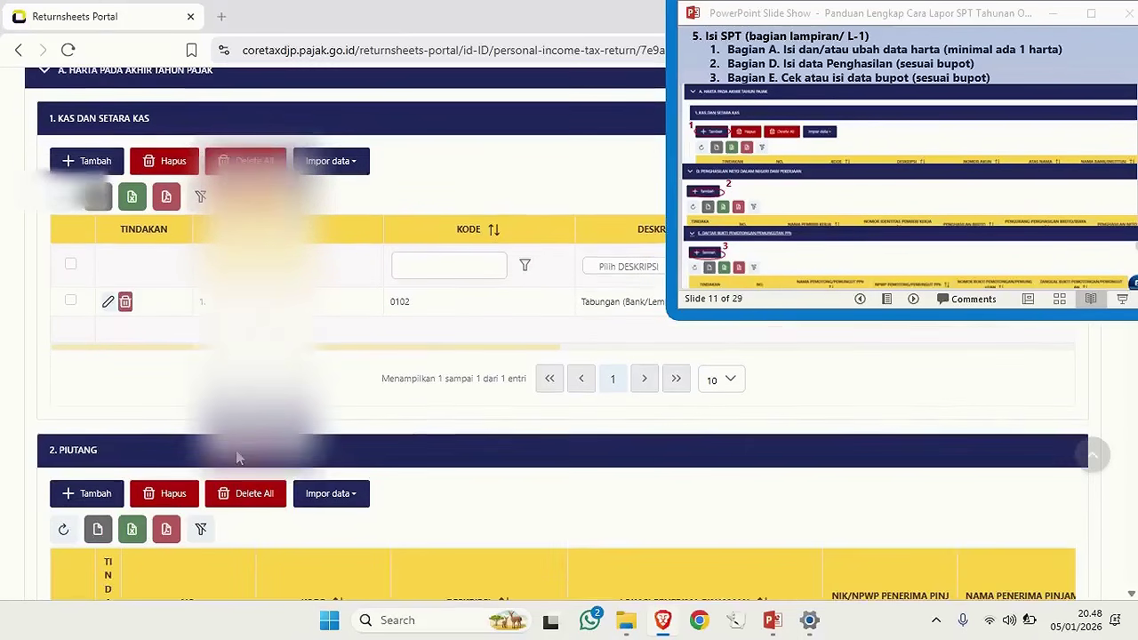
{"action": "scroll", "coordinate": [238, 458], "scroll_direction": "down", "scroll_amount": 12}
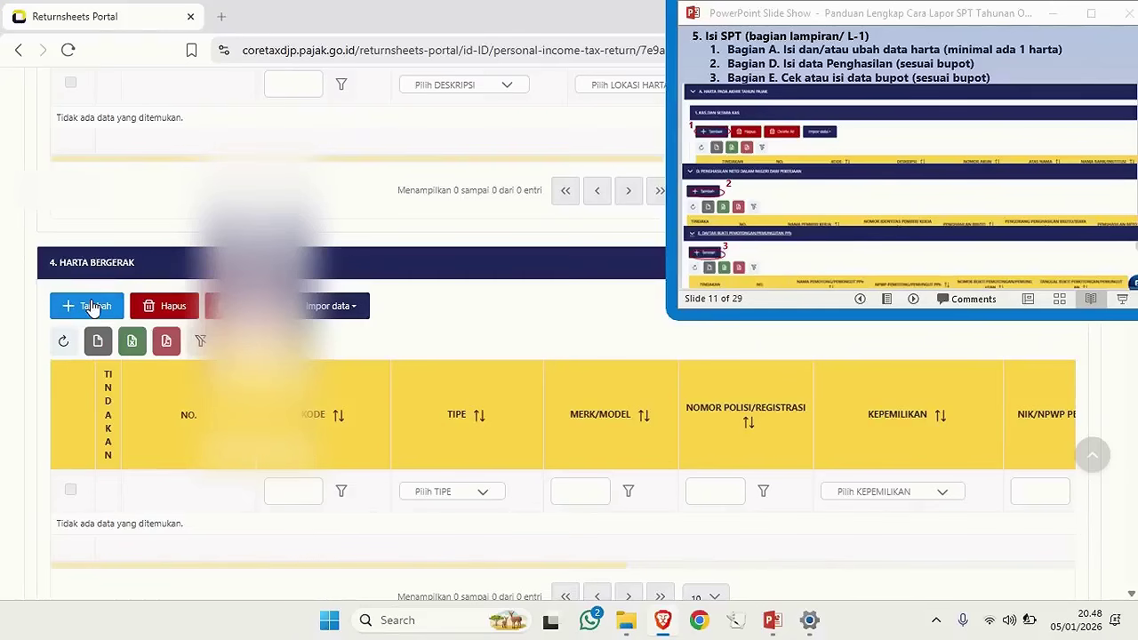
{"action": "scroll", "coordinate": [330, 450], "scroll_direction": "down", "scroll_amount": 5}
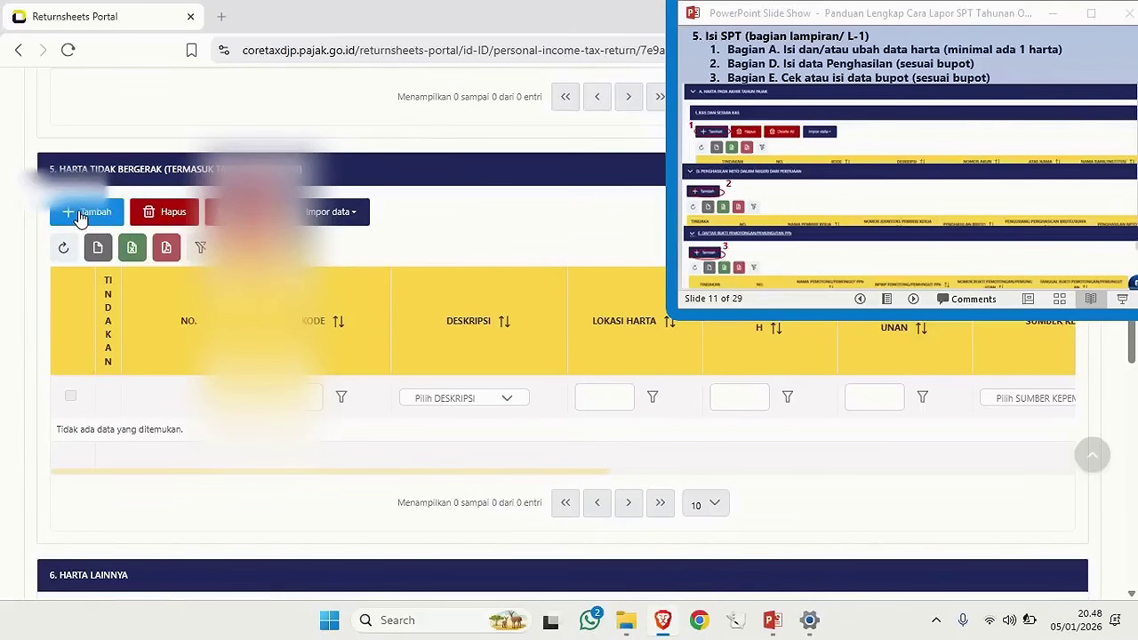
{"action": "scroll", "coordinate": [377, 414], "scroll_direction": "down", "scroll_amount": 4}
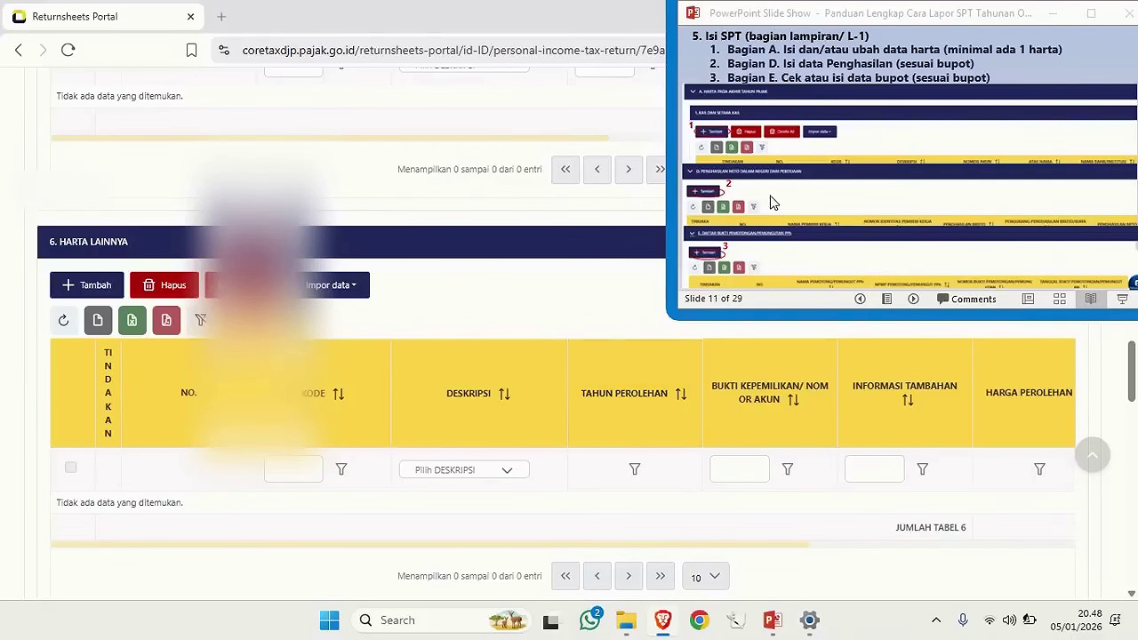
{"action": "scroll", "coordinate": [495, 402], "scroll_direction": "down", "scroll_amount": 3}
{"action": "scroll", "coordinate": [496, 402], "scroll_direction": "down", "scroll_amount": 9}
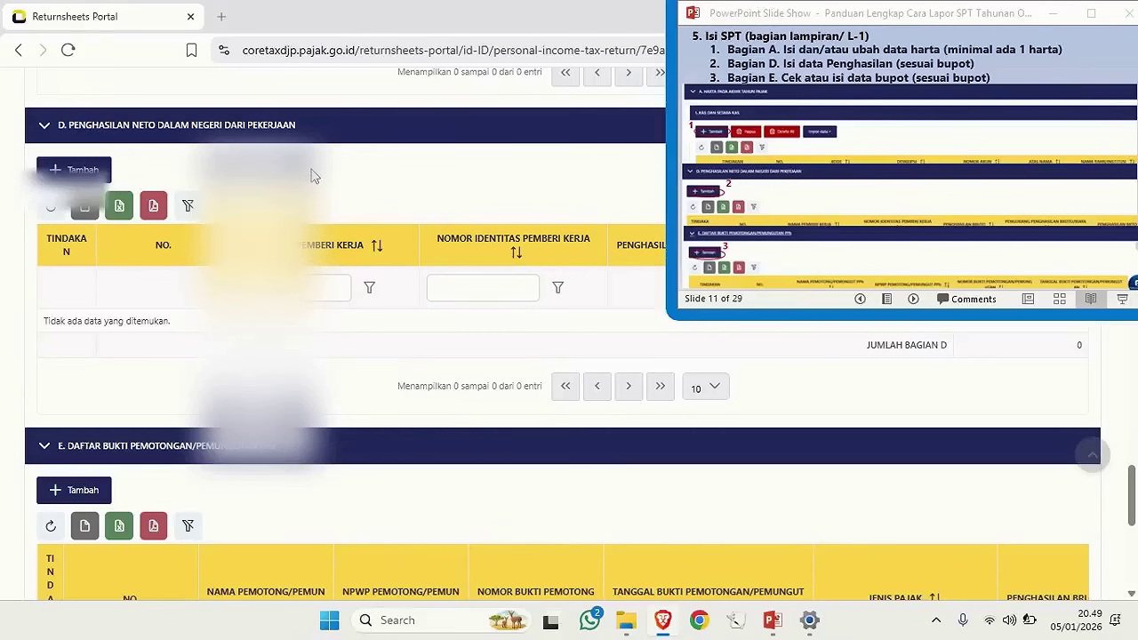
{"action": "left_click", "coordinate": [338, 287]}
{"action": "left_click", "coordinate": [163, 170]}
{"action": "scroll", "coordinate": [163, 320], "scroll_direction": "down", "scroll_amount": 2}
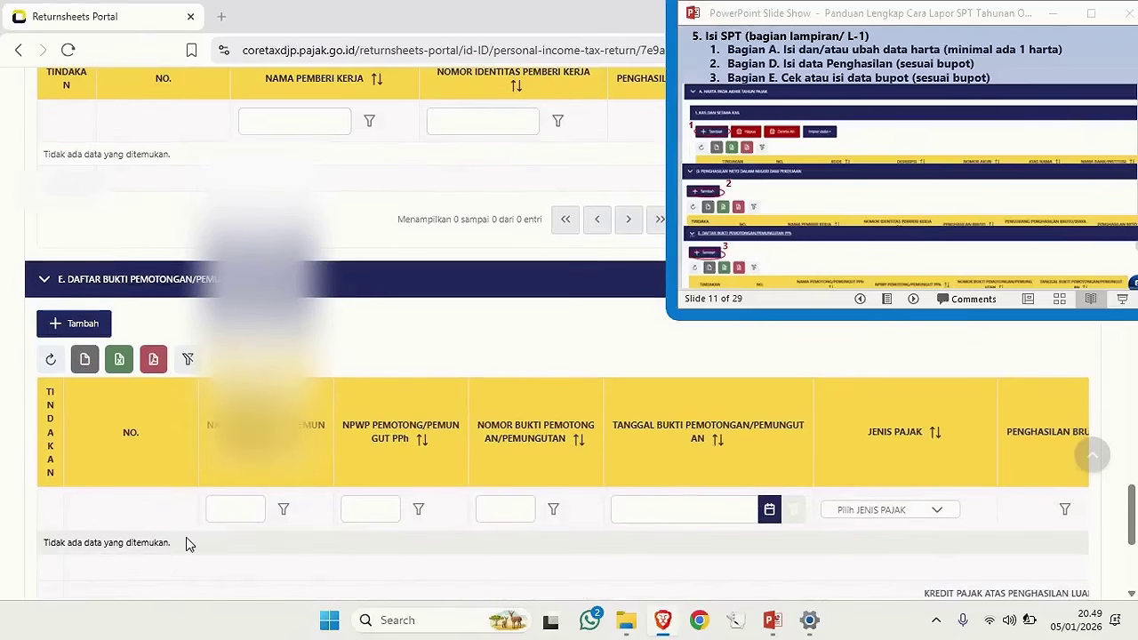
{"action": "scroll", "coordinate": [196, 437], "scroll_direction": "down", "scroll_amount": 1}
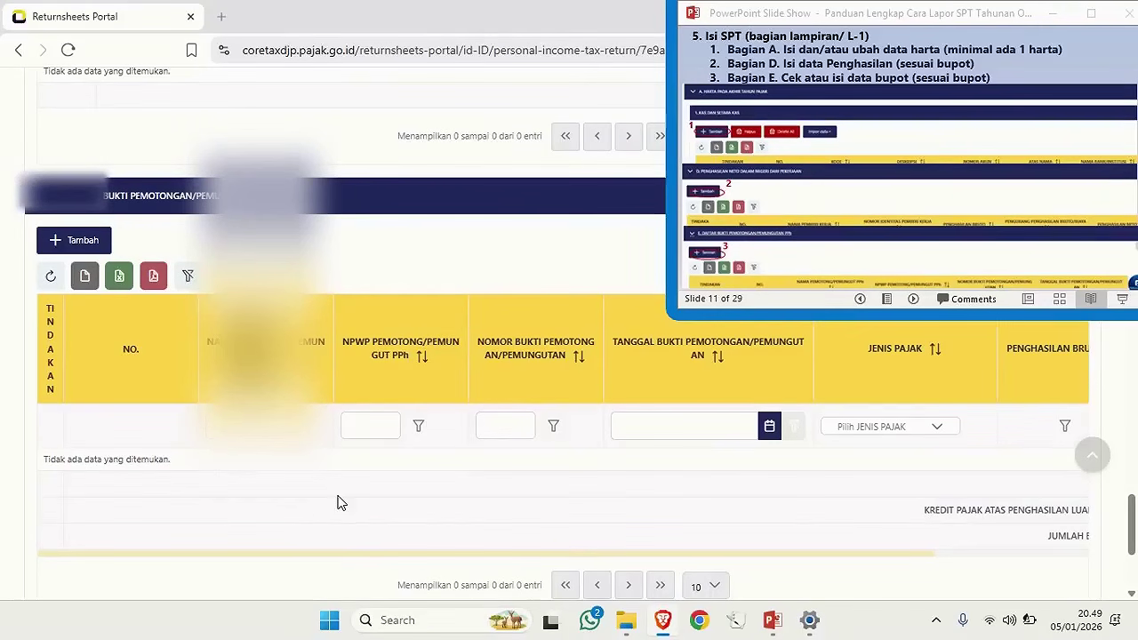
{"action": "scroll", "coordinate": [337, 503], "scroll_direction": "up", "scroll_amount": 4}
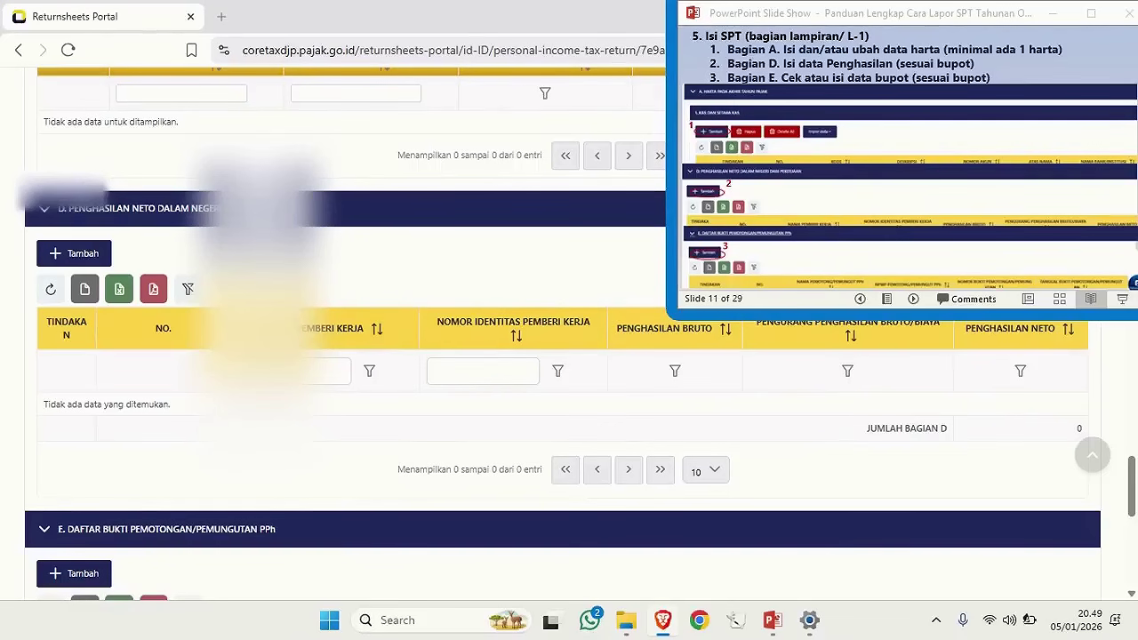
- Start a new section D employment income entry with the employer's identity number and Nama Pemberi Kerja "PT"
{"action": "left_click", "coordinate": [68, 255]}
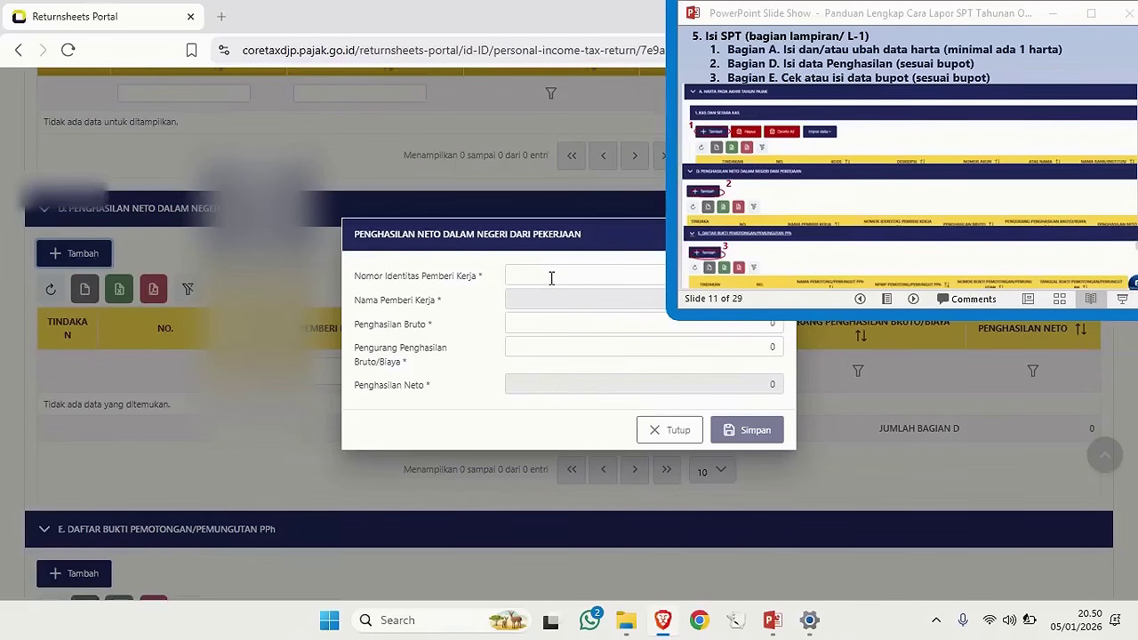
{"action": "left_click", "coordinate": [551, 278]}
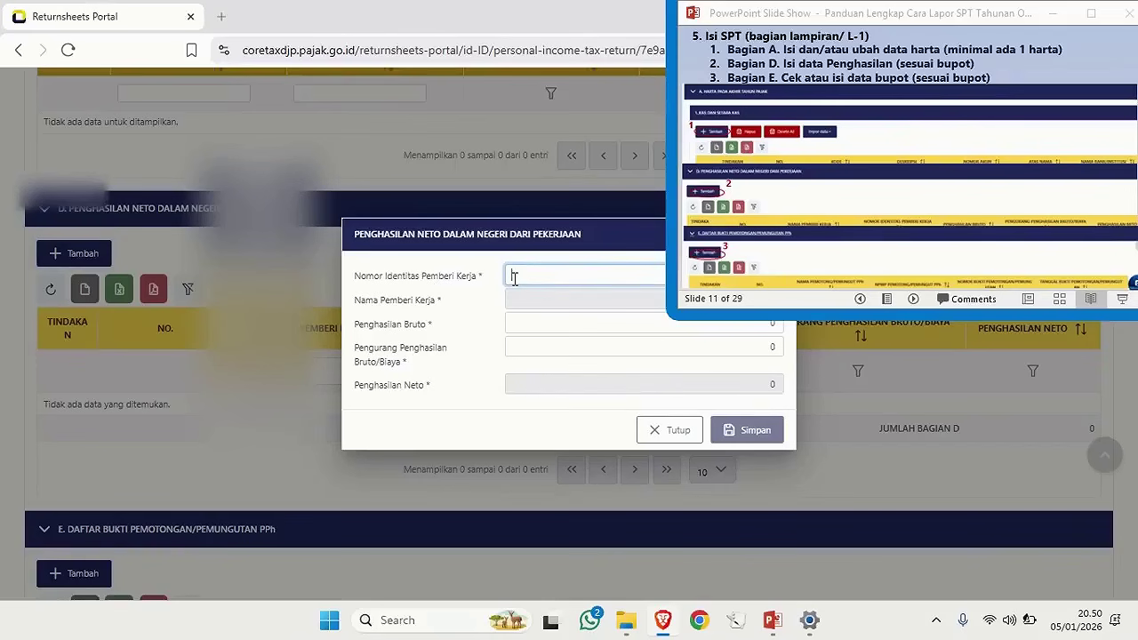
{"action": "type", "text": "000000000"}
{"action": "key", "text": "Tab"}
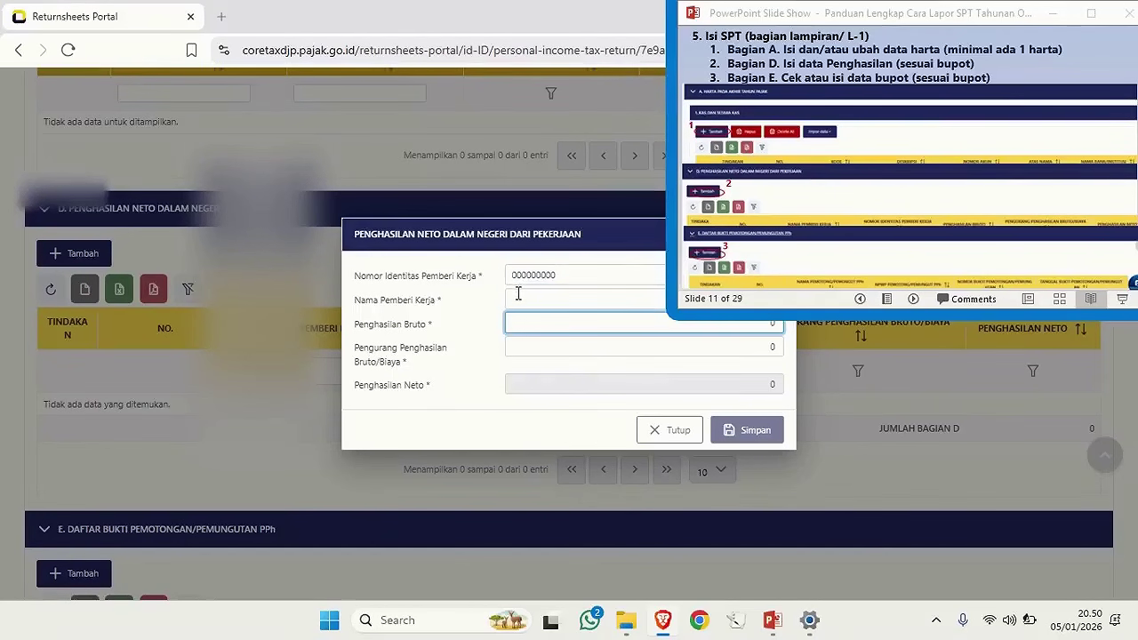
{"action": "left_click", "coordinate": [523, 300]}
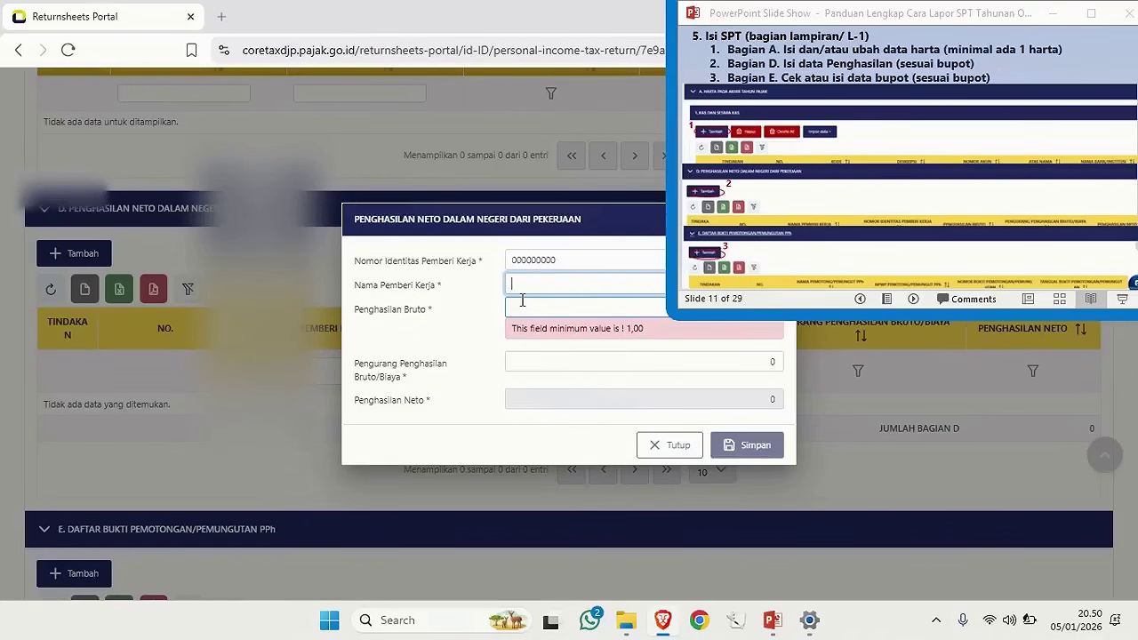
{"action": "key", "text": "Caps_Lock"}
{"action": "type", "text": "PT"}
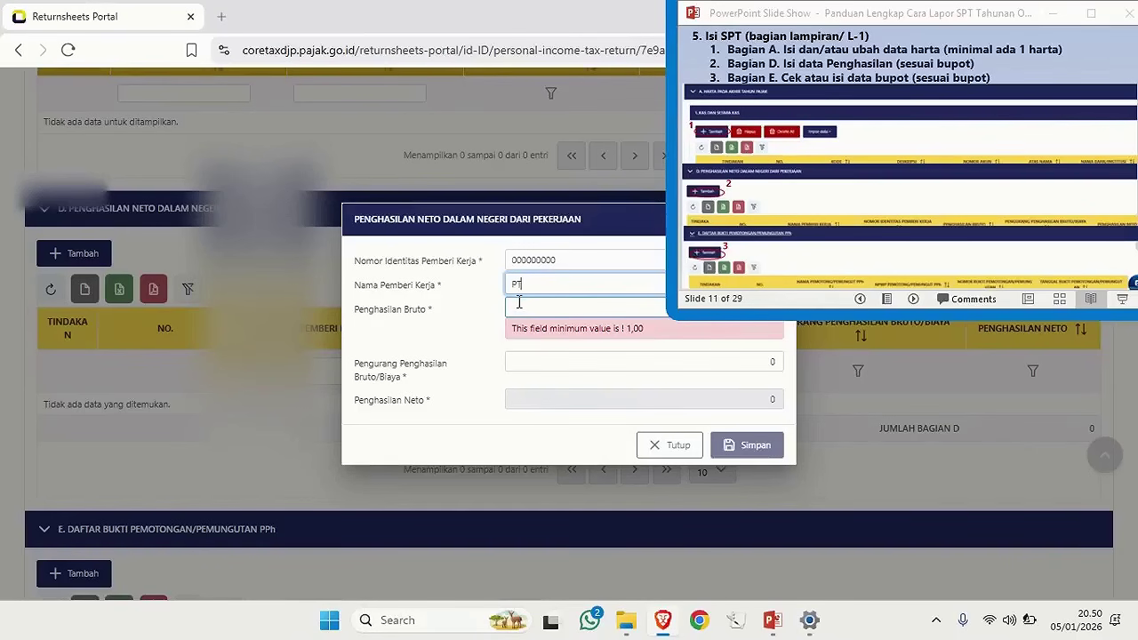
- Set the employment income entry's Penghasilan Bruto to 60.000.000 and save it
{"action": "left_click", "coordinate": [519, 306]}
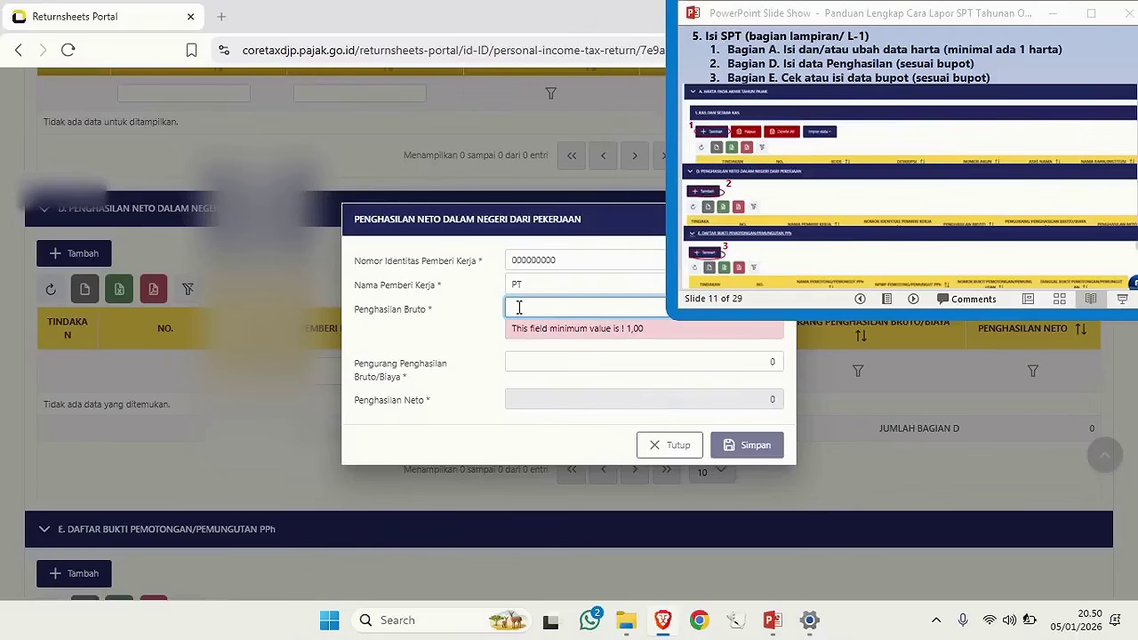
{"action": "type", "text": "60000000"}
{"action": "key", "text": "Tab"}
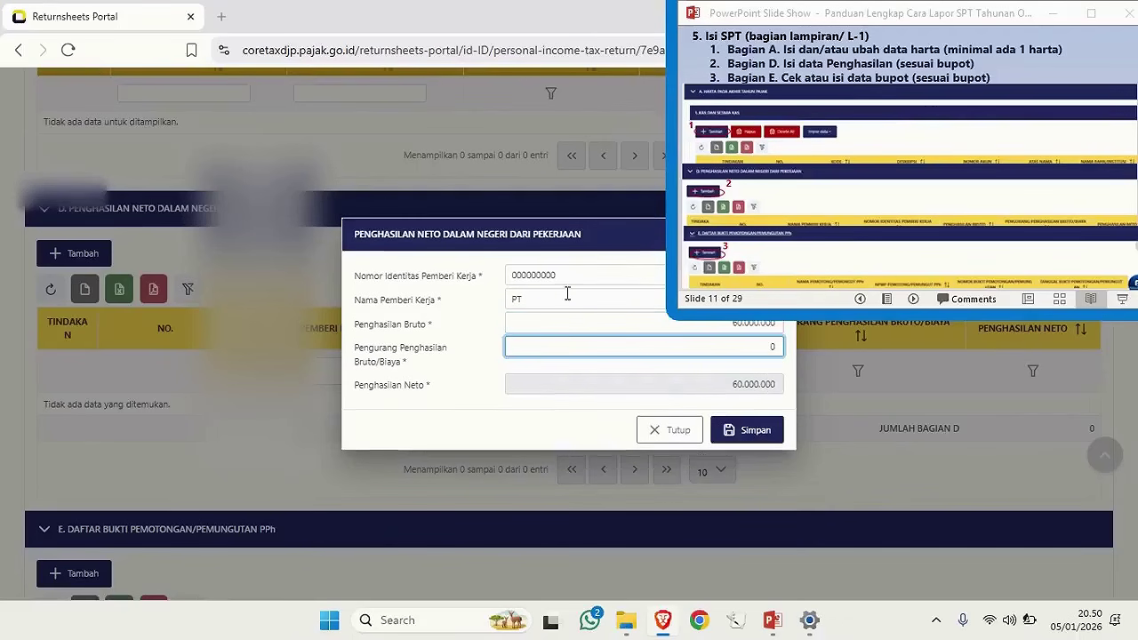
{"action": "left_click", "coordinate": [738, 432]}
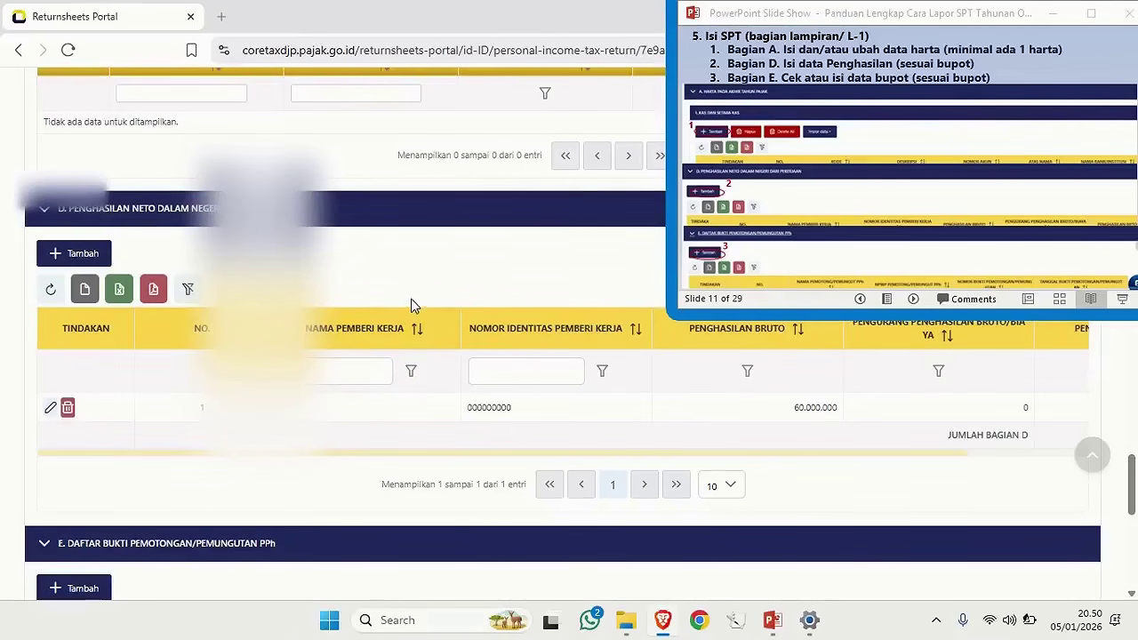
- Add and save a section E withholding slip with the withholder's details, slip number and date, Jenis Pajak PPh Pasal 21, and income and tax amounts
{"action": "scroll", "coordinate": [450, 369], "scroll_direction": "down", "scroll_amount": 2}
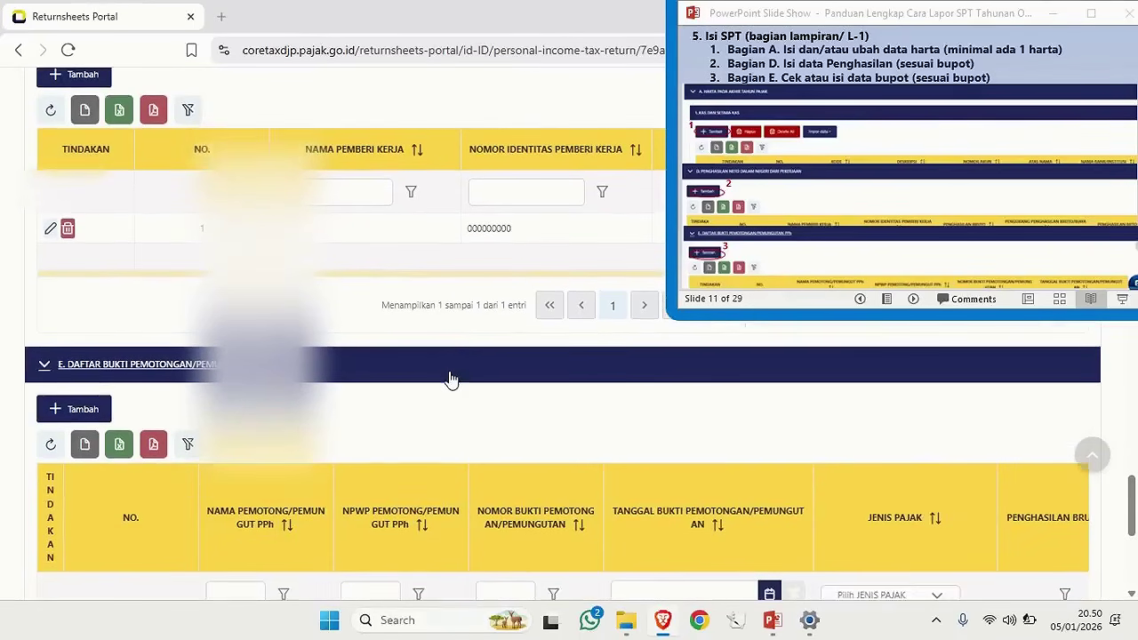
{"action": "scroll", "coordinate": [372, 389], "scroll_direction": "down", "scroll_amount": 2}
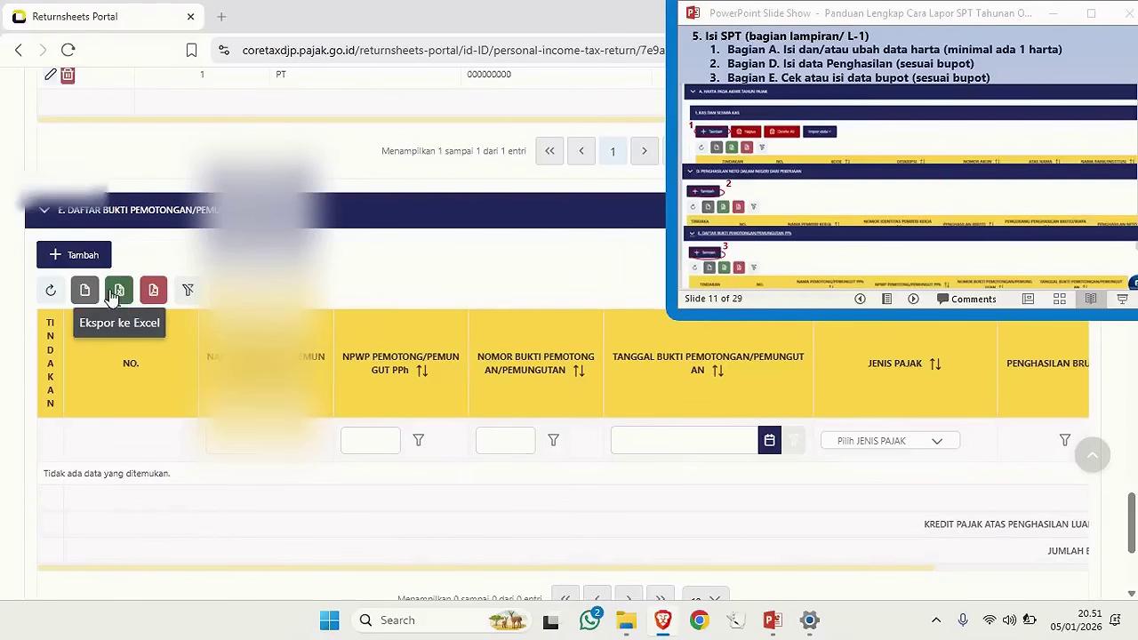
{"action": "left_click", "coordinate": [74, 256]}
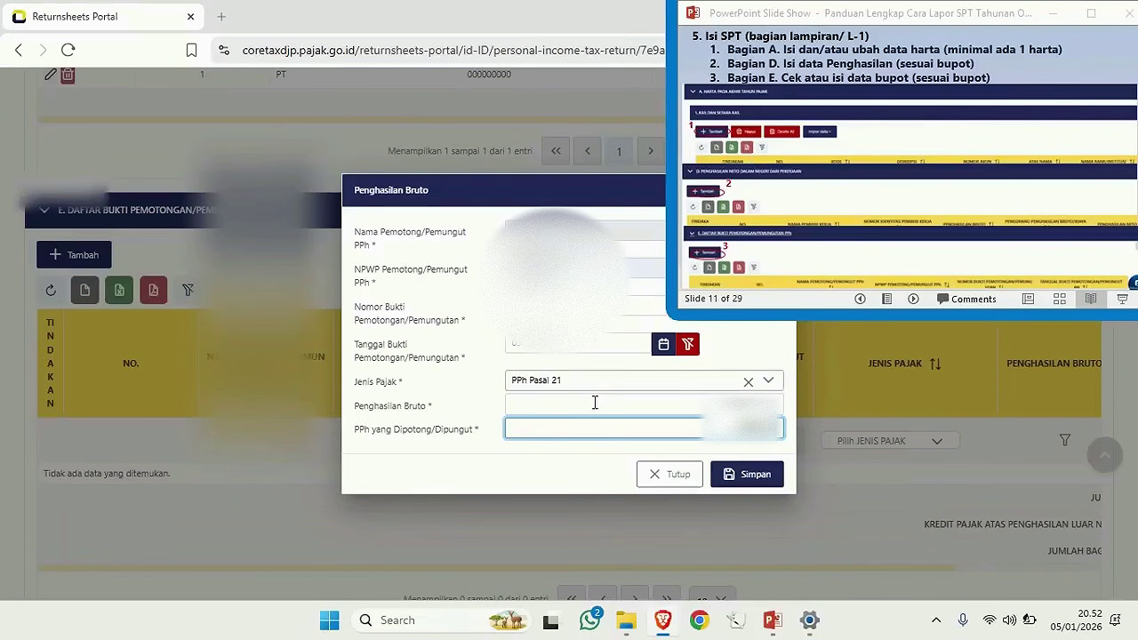
{"action": "left_click", "coordinate": [755, 481]}
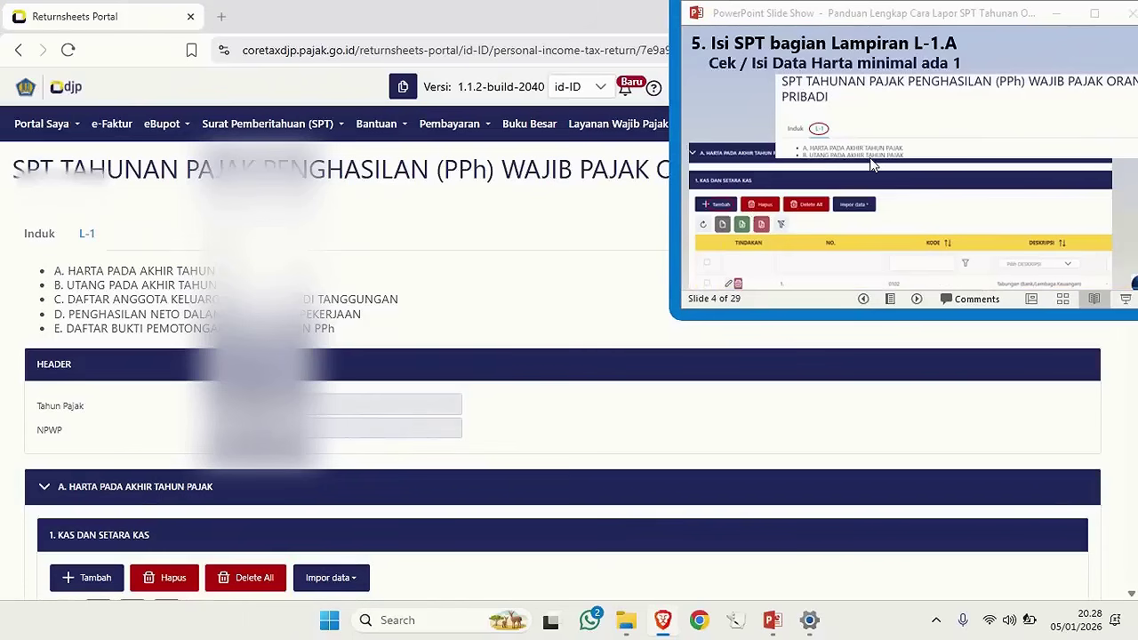
- Check the PPh kurang/lebih bayar value at item 11a in section E of the Induk form
{"action": "left_click", "coordinate": [872, 161]}
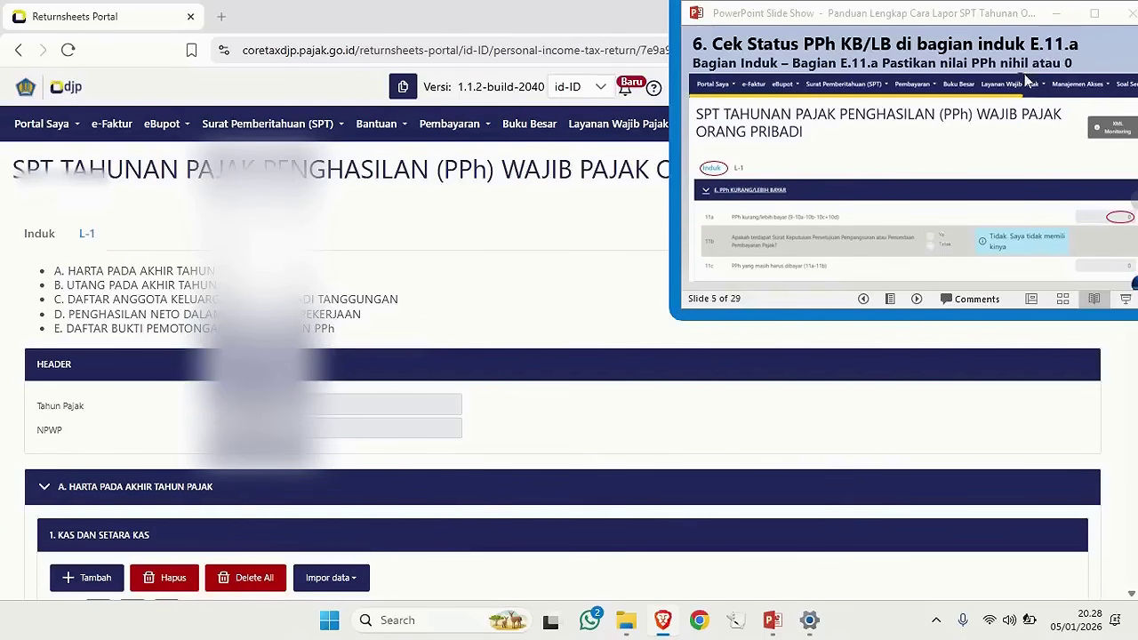
{"action": "left_click", "coordinate": [50, 242]}
{"action": "scroll", "coordinate": [44, 382], "scroll_direction": "down", "scroll_amount": 15}
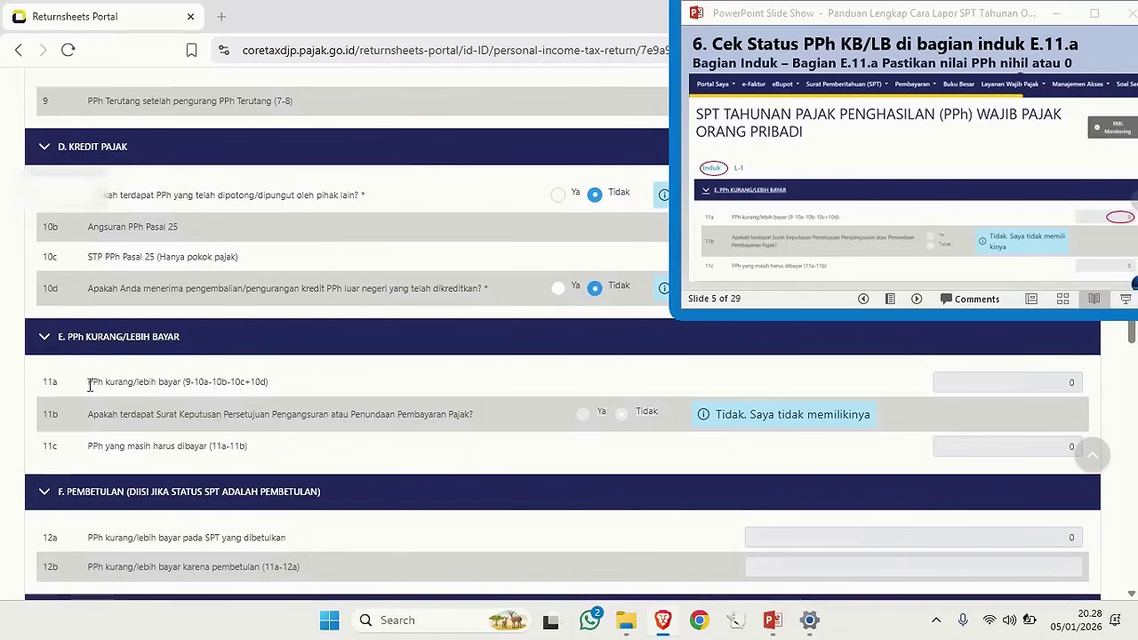
{"action": "left_click_drag", "start_coordinate": [88, 382], "coordinate": [271, 400]}
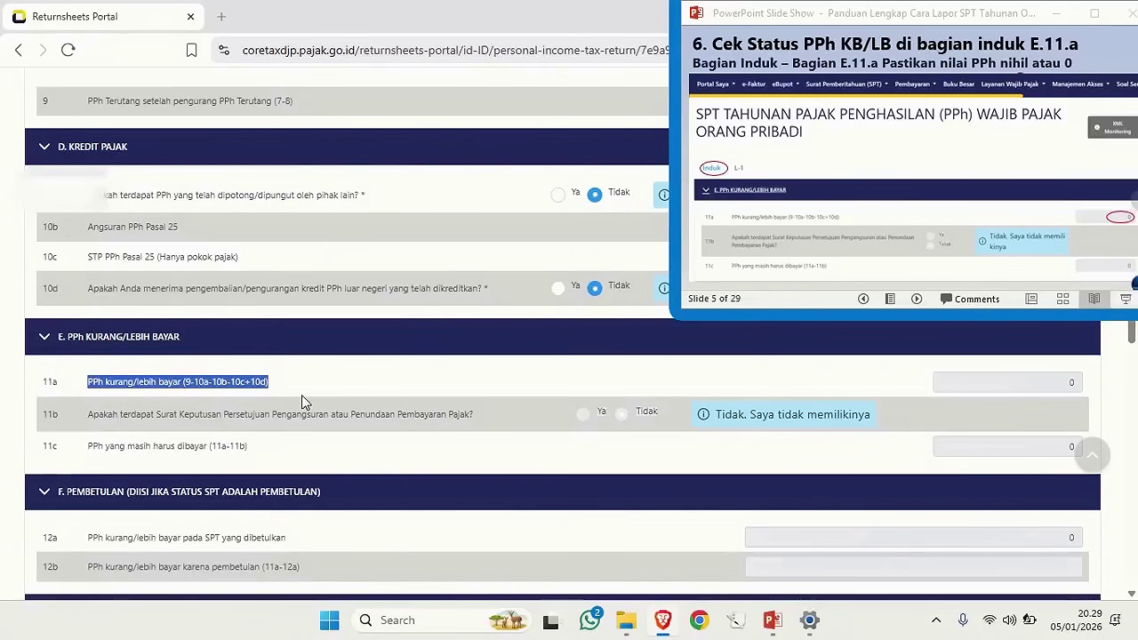
{"action": "double_click", "coordinate": [1070, 388]}
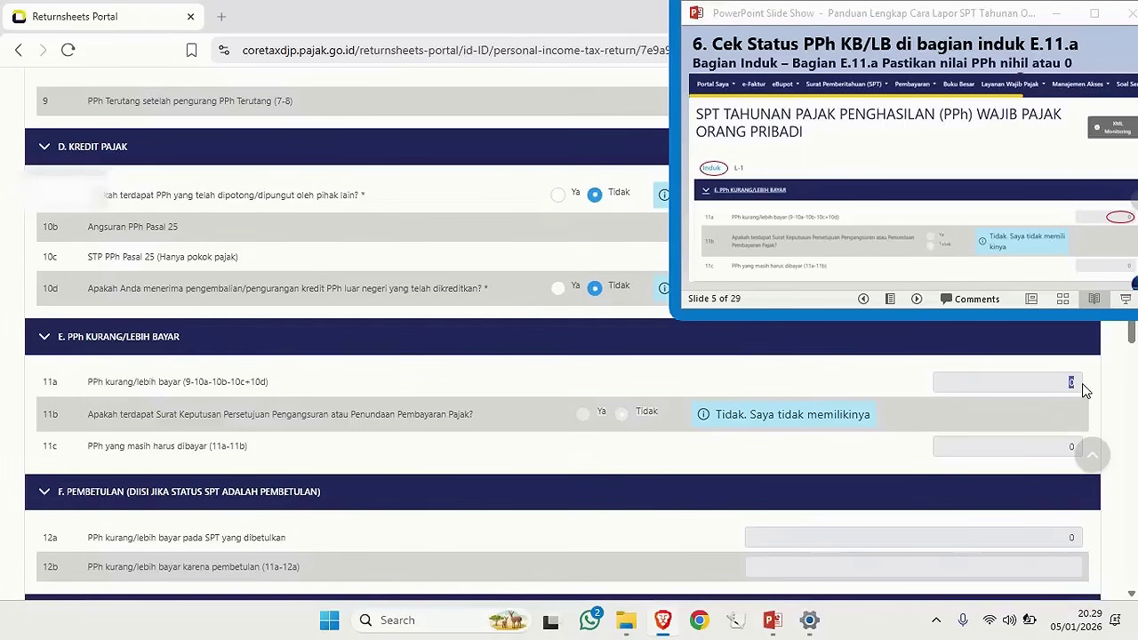
- Accept the declaration in section K. PERNYATAAN of Induk and submit the return for payment and reporting
{"action": "left_click", "coordinate": [977, 222]}
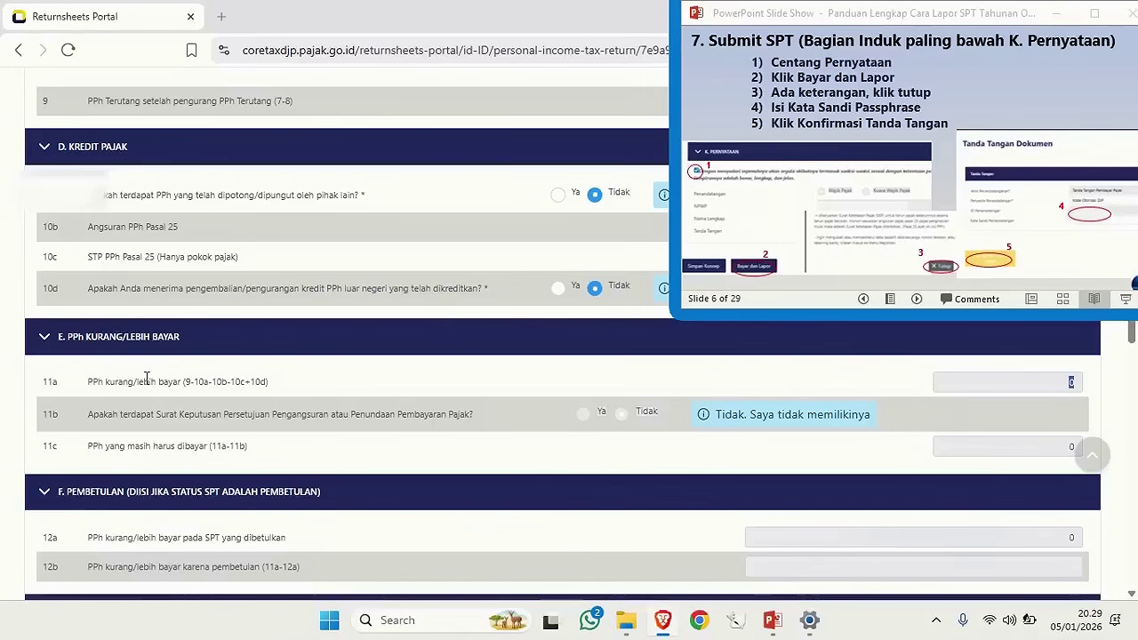
{"action": "scroll", "coordinate": [147, 383], "scroll_direction": "down", "scroll_amount": 15}
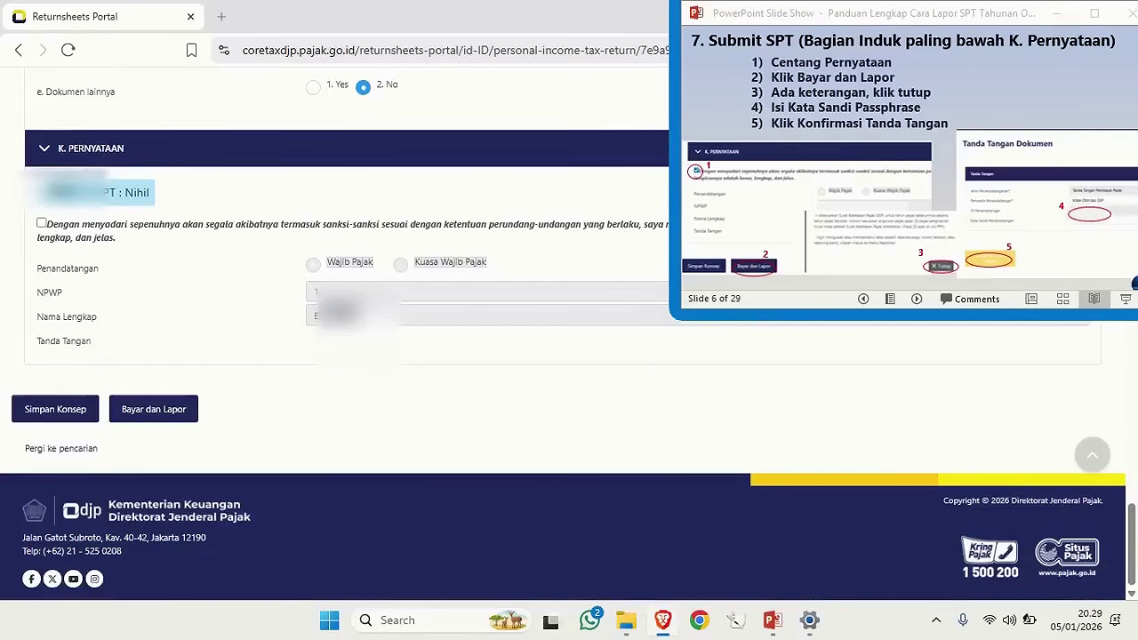
{"action": "left_click", "coordinate": [41, 223]}
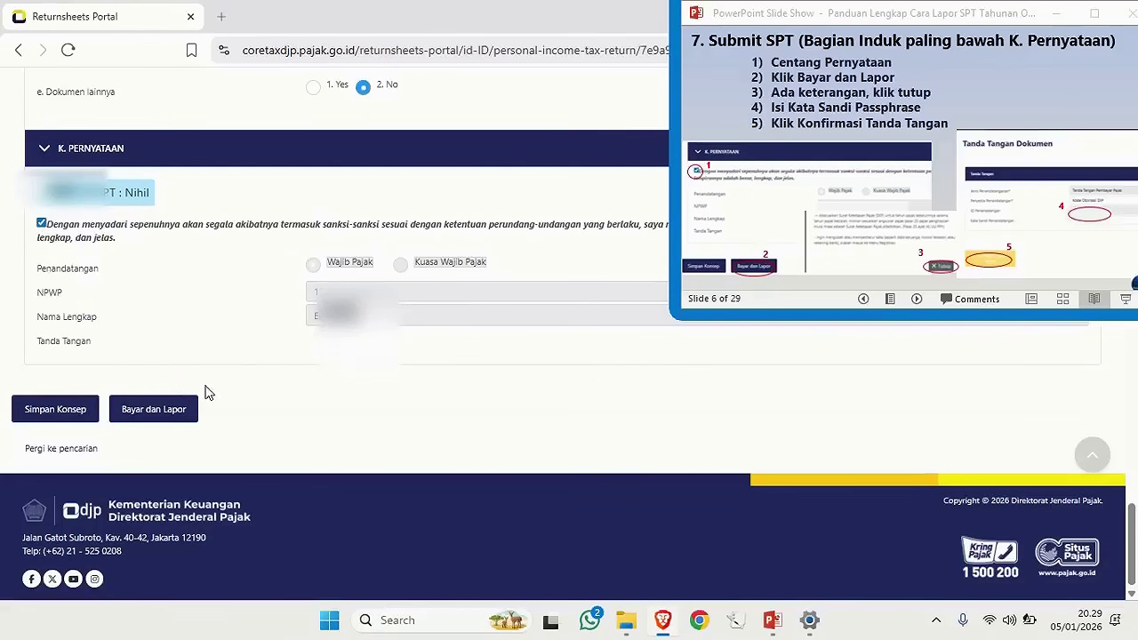
{"action": "left_click", "coordinate": [178, 410]}
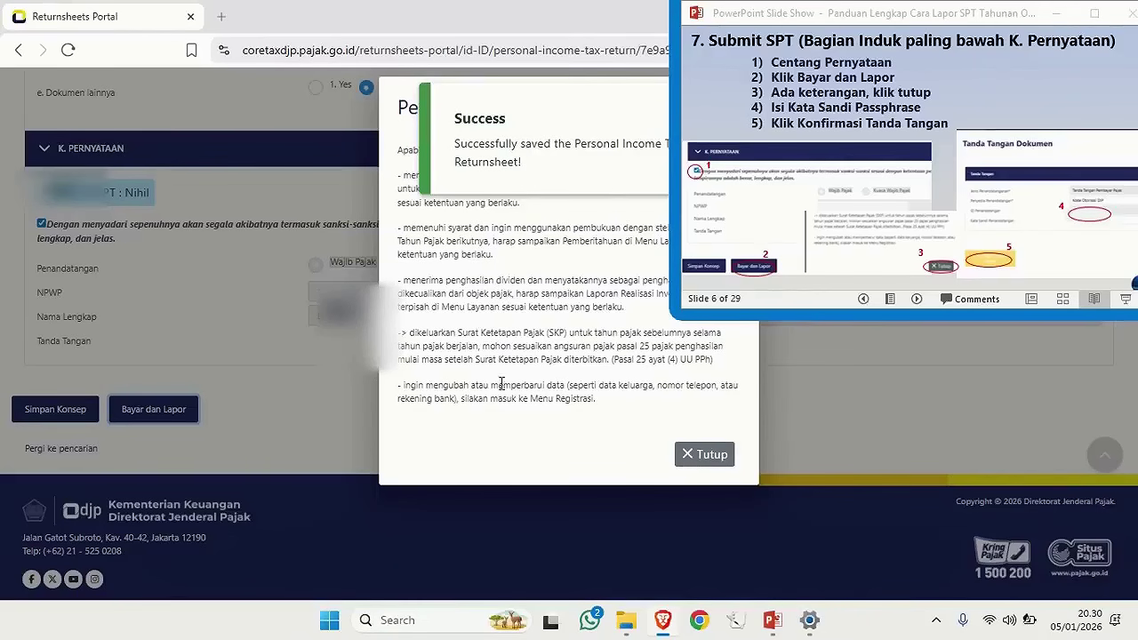
- Dismiss the information notice and sign the document with the signer's password in Kata Sandi Penandatangan
{"action": "left_click", "coordinate": [703, 457]}
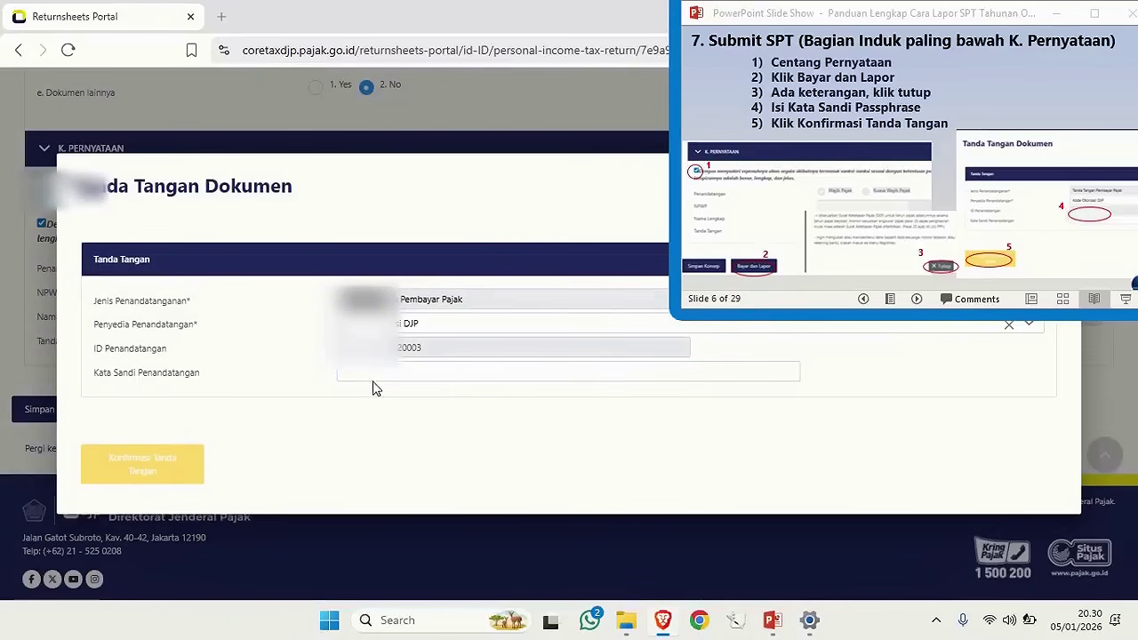
{"action": "left_click", "coordinate": [365, 374]}
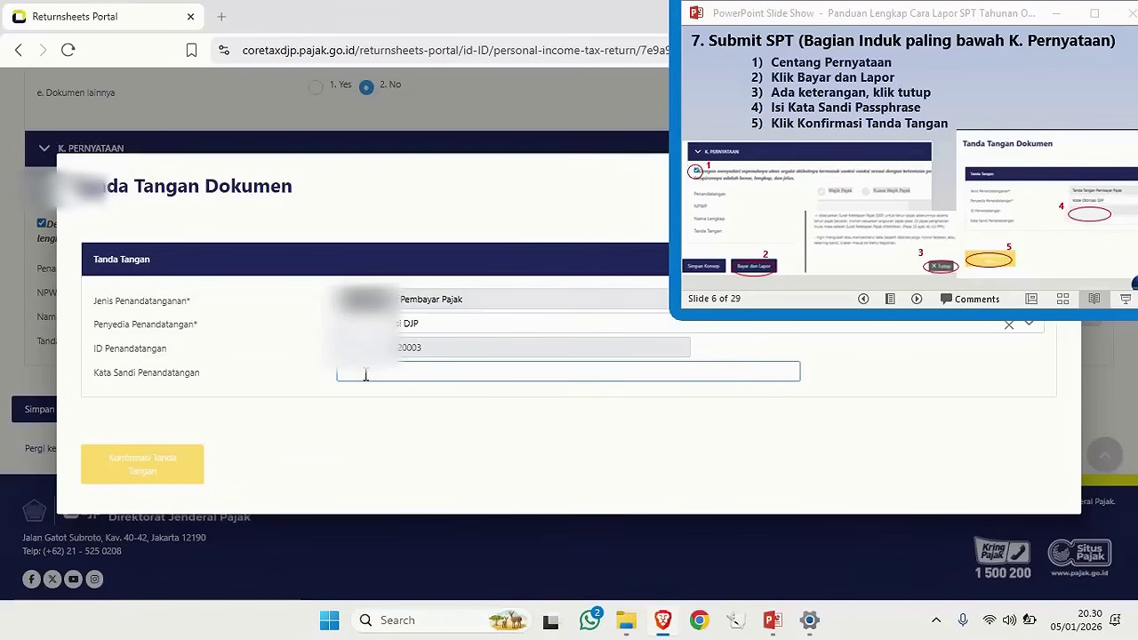
{"action": "key", "text": "ctrl+v"}
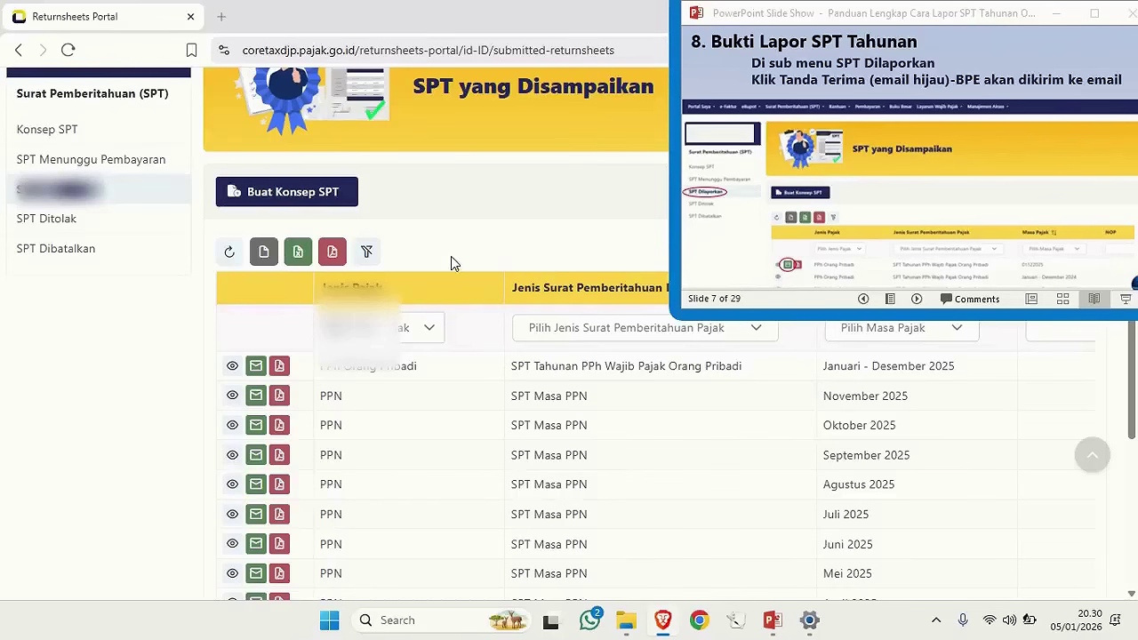
- Request the filing receipt by e-mail for the Januari - Desember 2025 SPT Tahunan PPh Wajib Pajak Orang Pribadi
{"action": "left_click", "coordinate": [257, 367]}
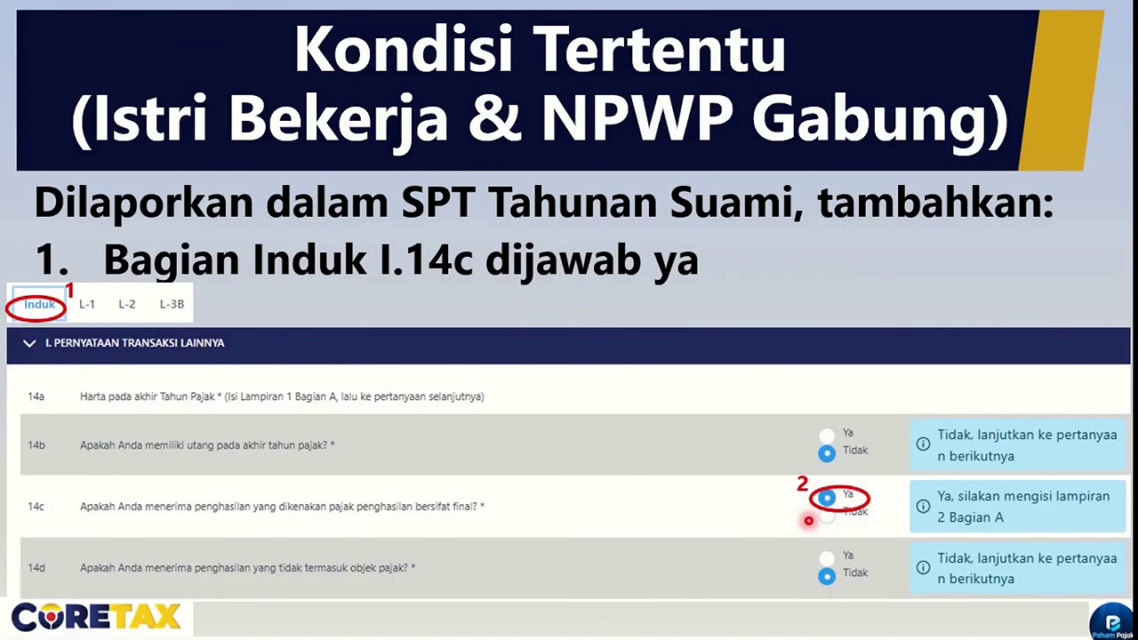
{"action": "key", "text": "Right"}
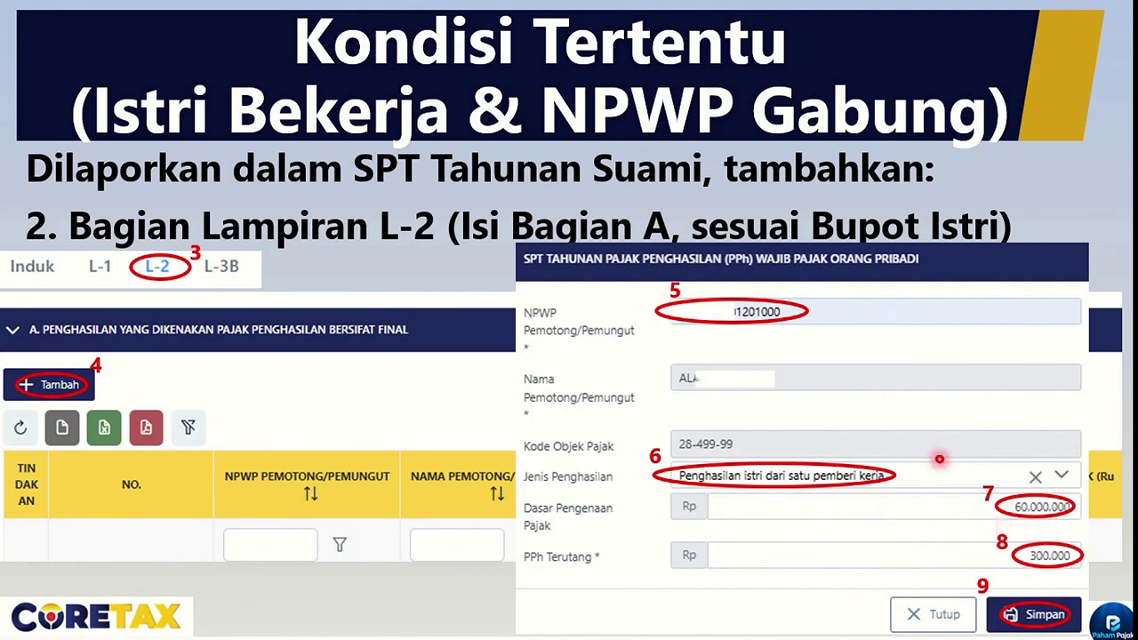
{"action": "key", "text": "Right"}
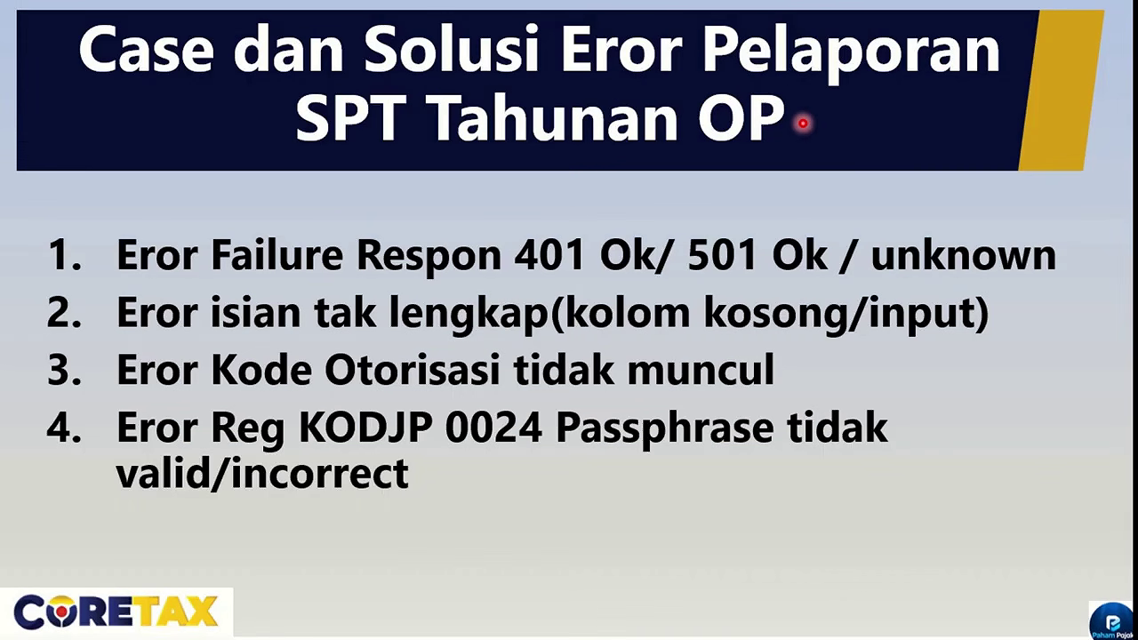